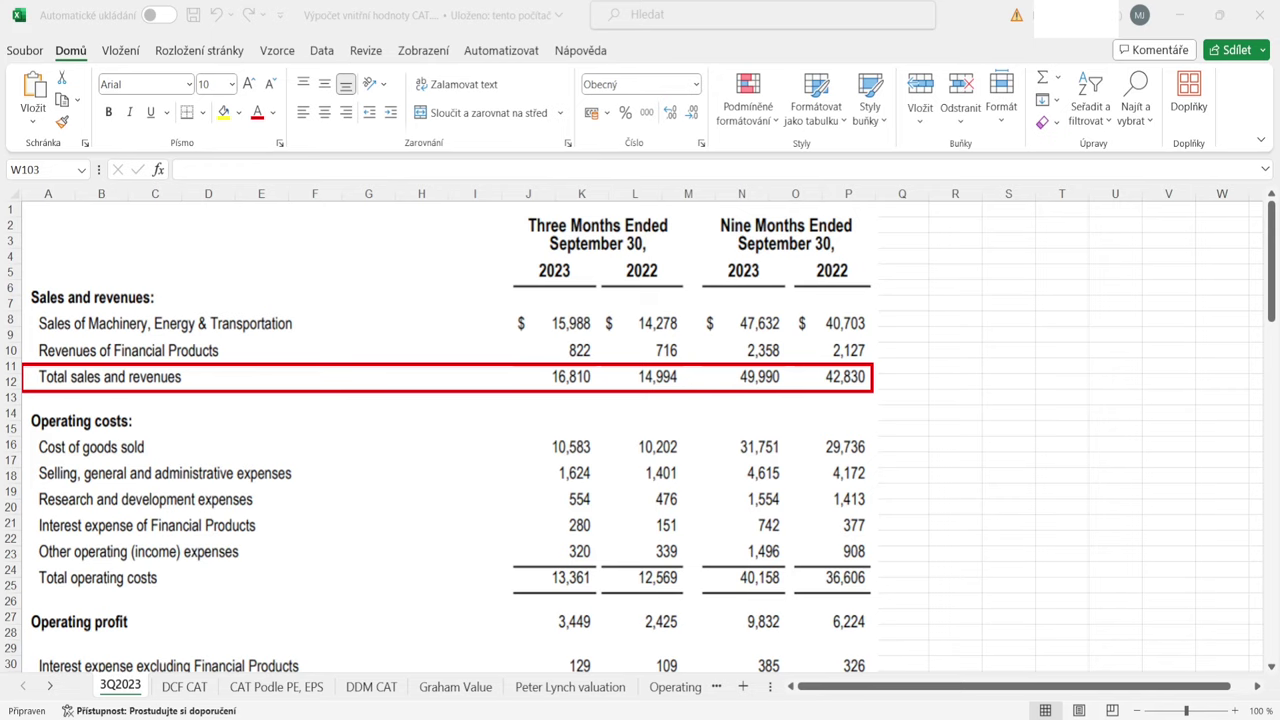
# Step: Review the income statement, operating cash flow statement and share price chart on the 3Q2023 sheet
pyautogui.hotkey('alt', 'Tab')
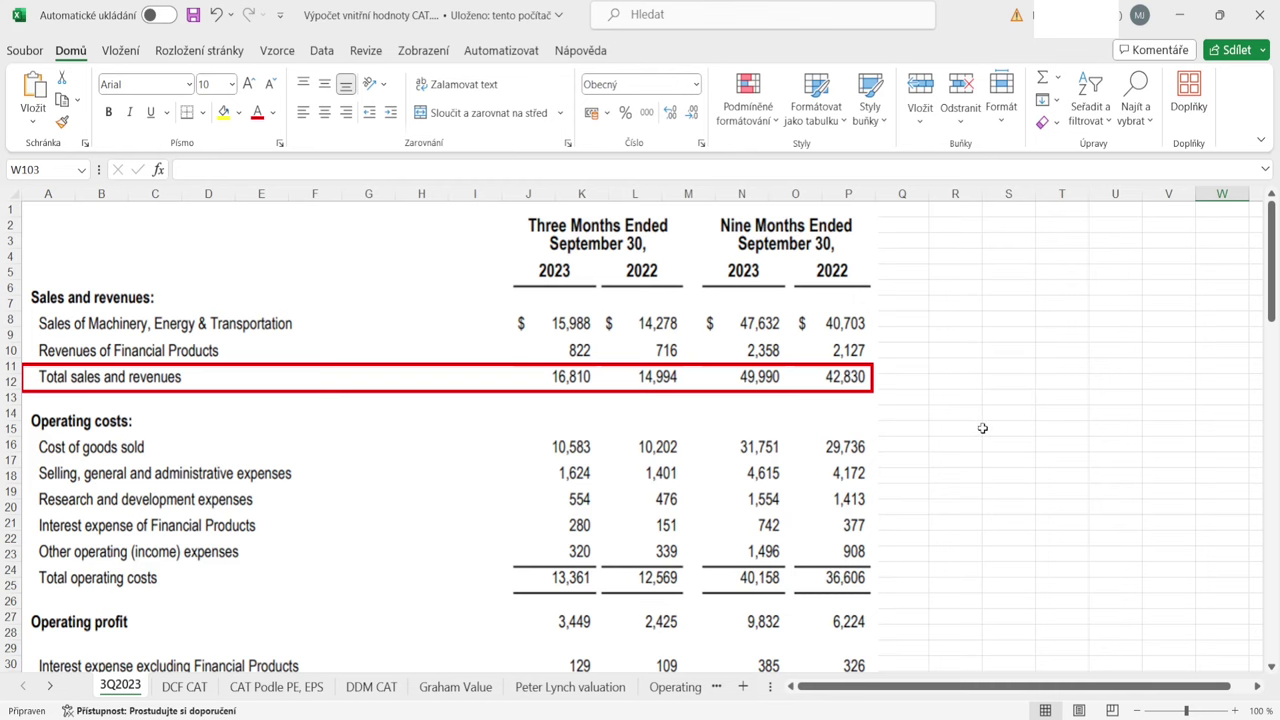
pyautogui.scroll(-6, 983, 428)
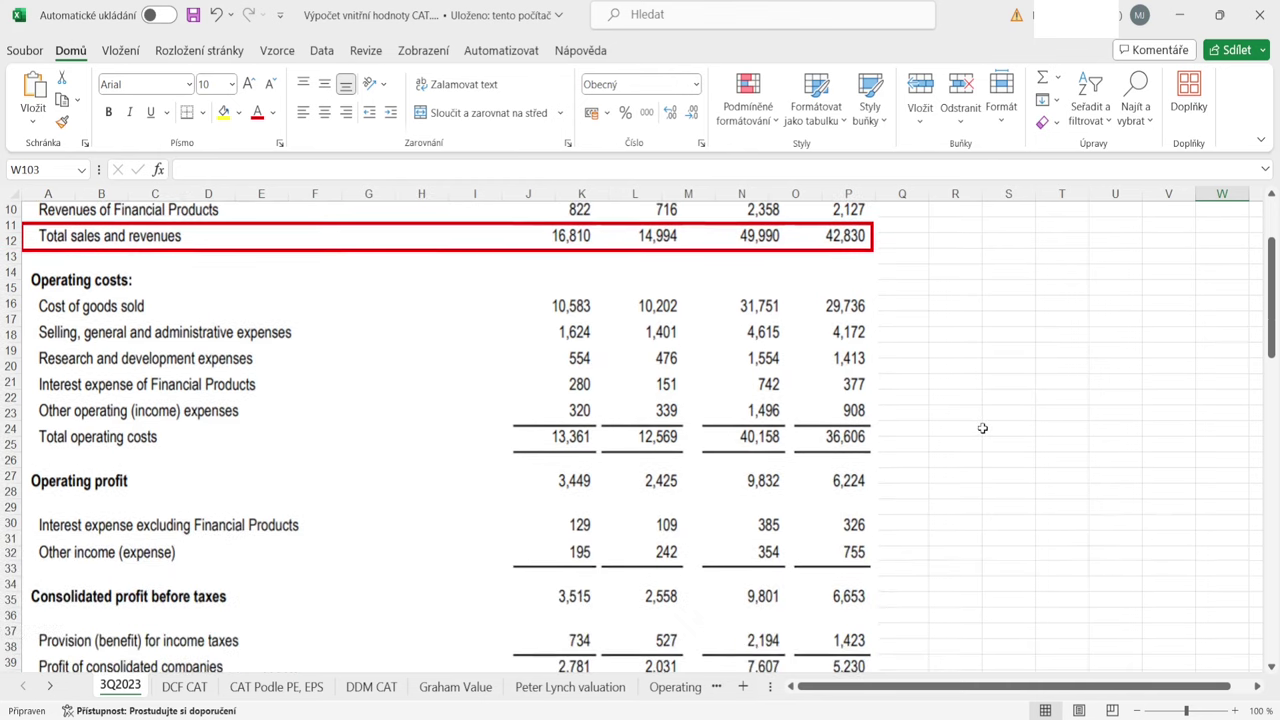
pyautogui.scroll(-2, 983, 428)
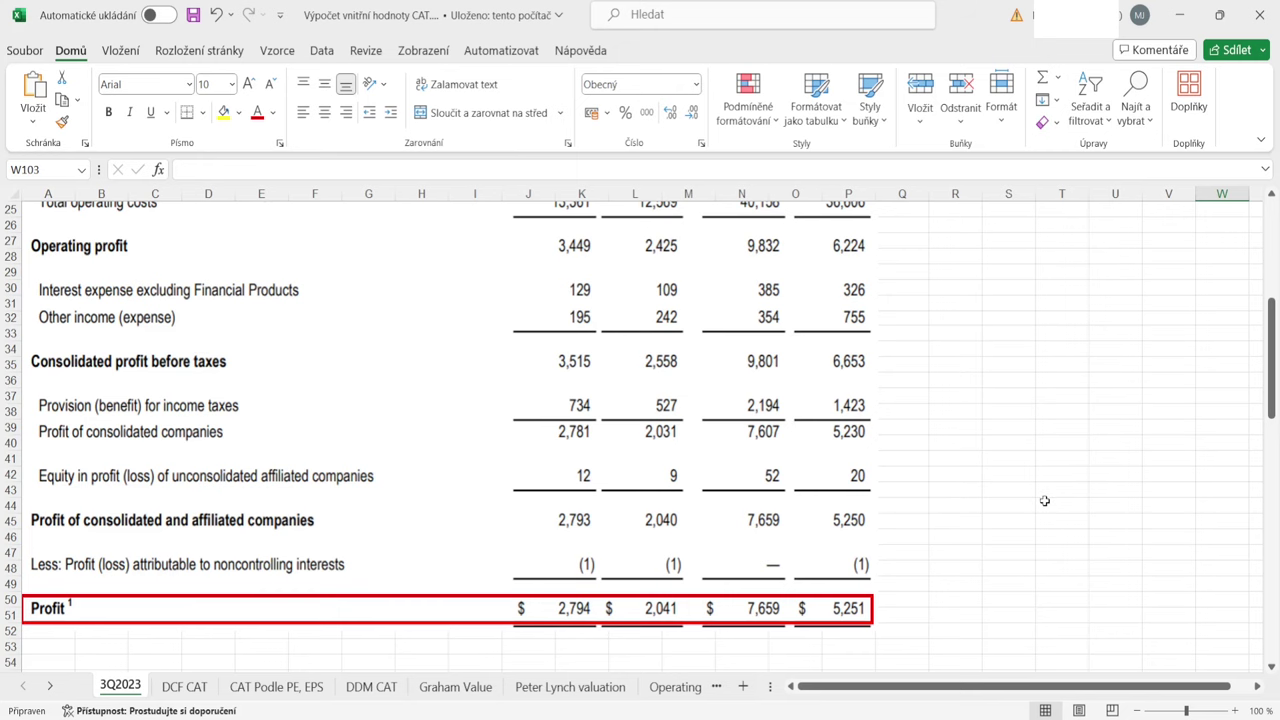
pyautogui.scroll(-9, 1044, 500)
pyautogui.scroll(-2, 1044, 500)
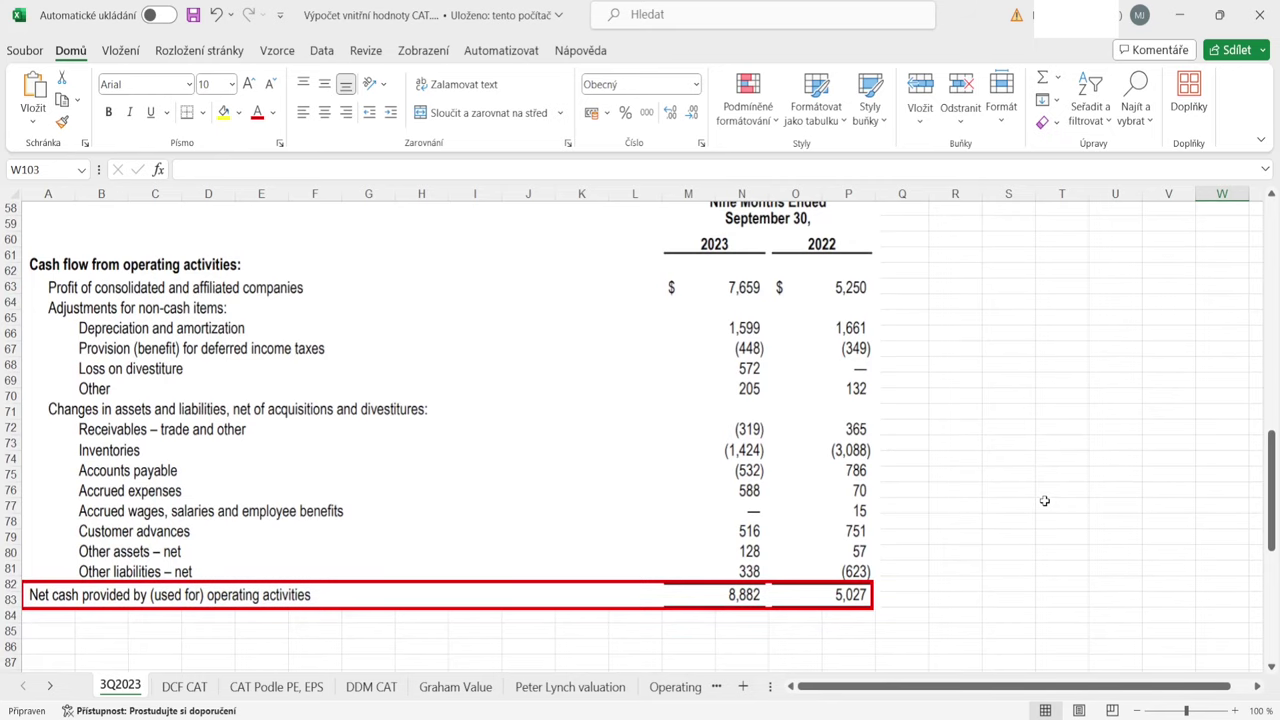
pyautogui.scroll(1, 1044, 500)
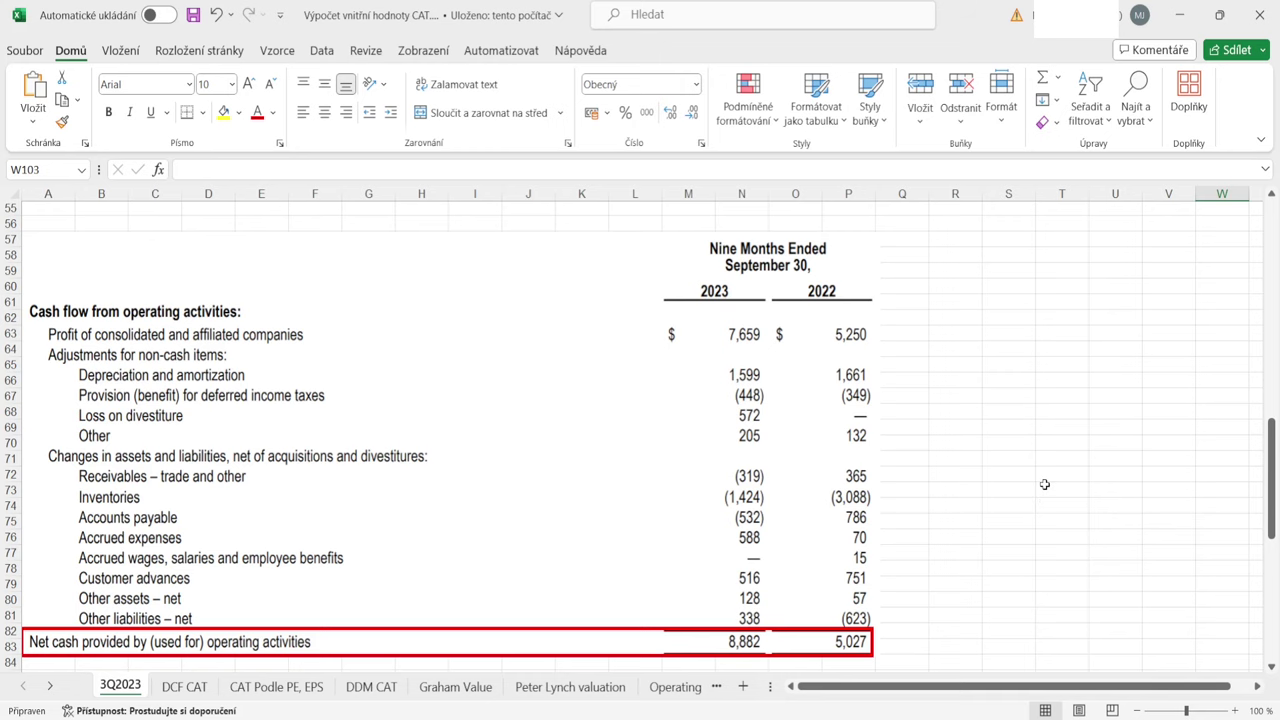
pyautogui.scroll(-10, 1044, 500)
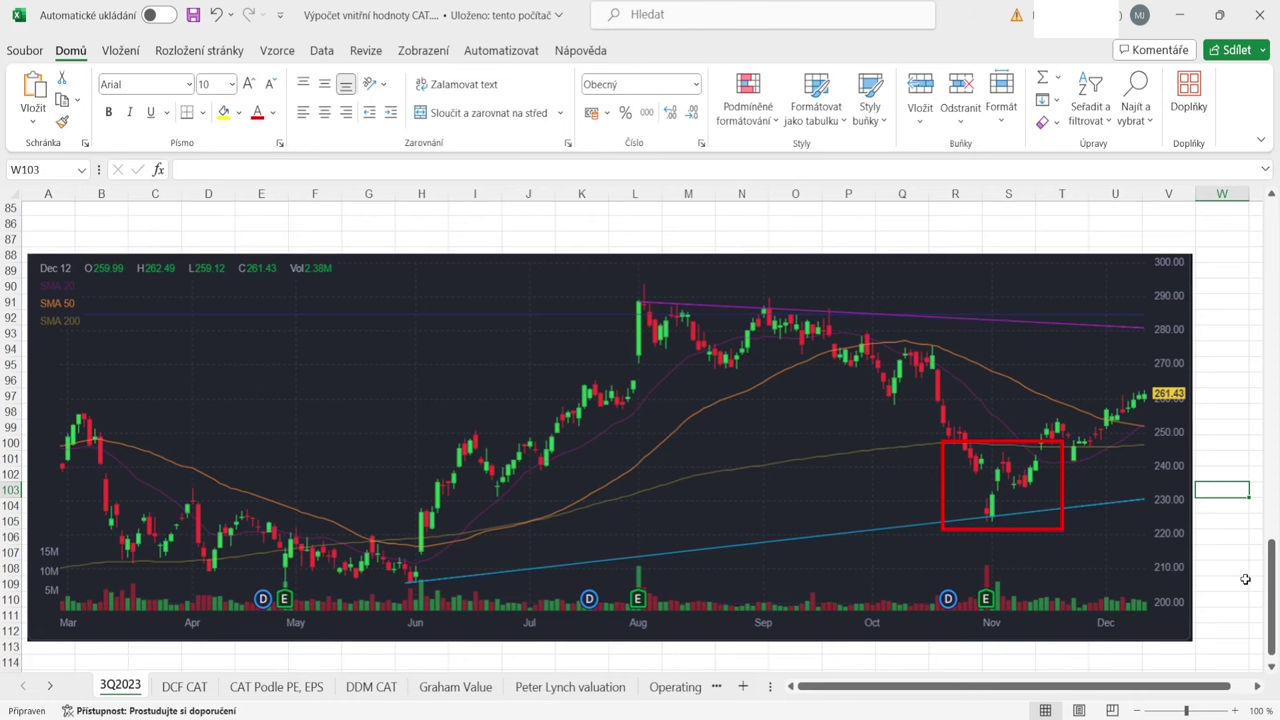
# Step: Inspect the discount rate and the Hodnota and Hodnota + debt formulas on the DCF CAT sheet
pyautogui.click(185, 686)
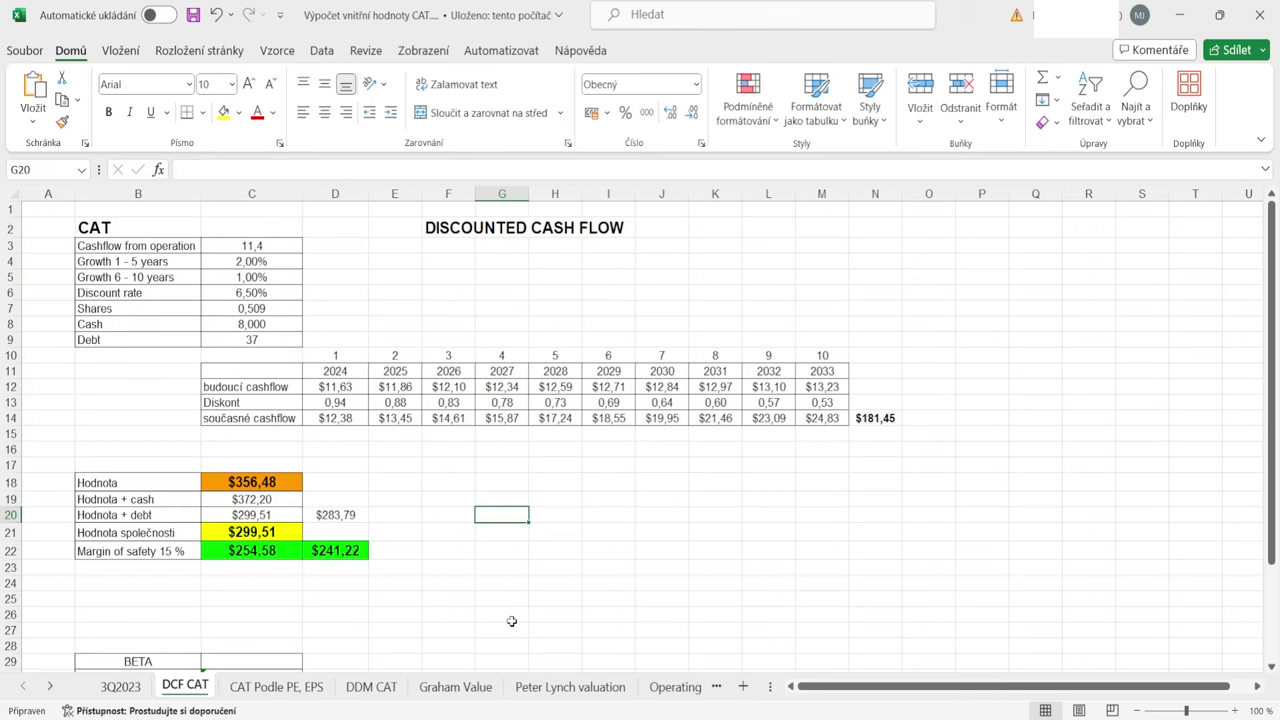
pyautogui.click(277, 291)
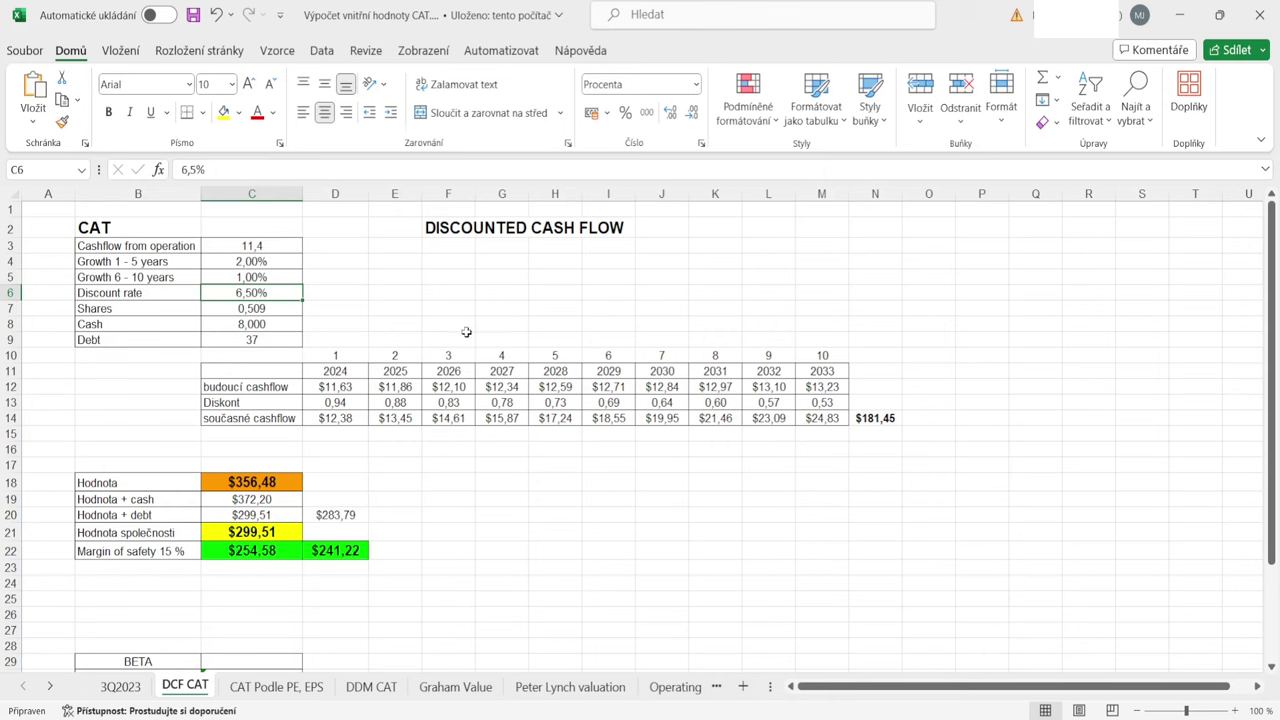
pyautogui.click(294, 478)
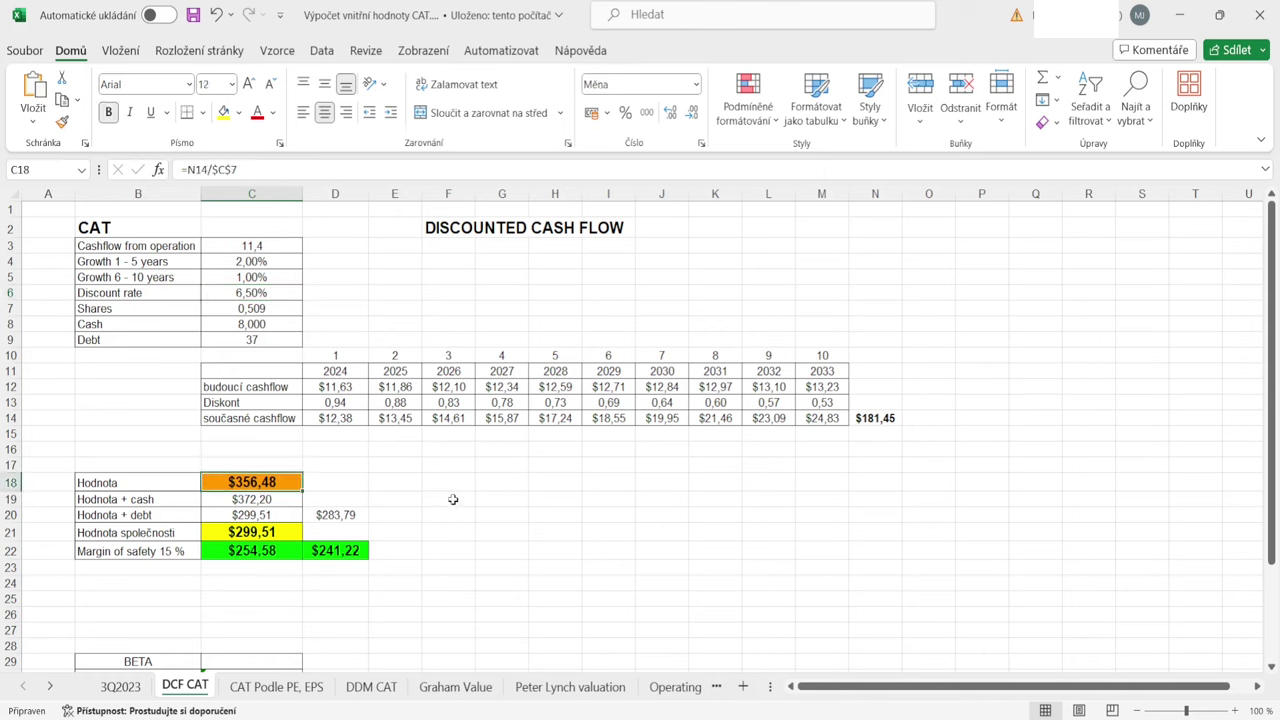
pyautogui.click(296, 515)
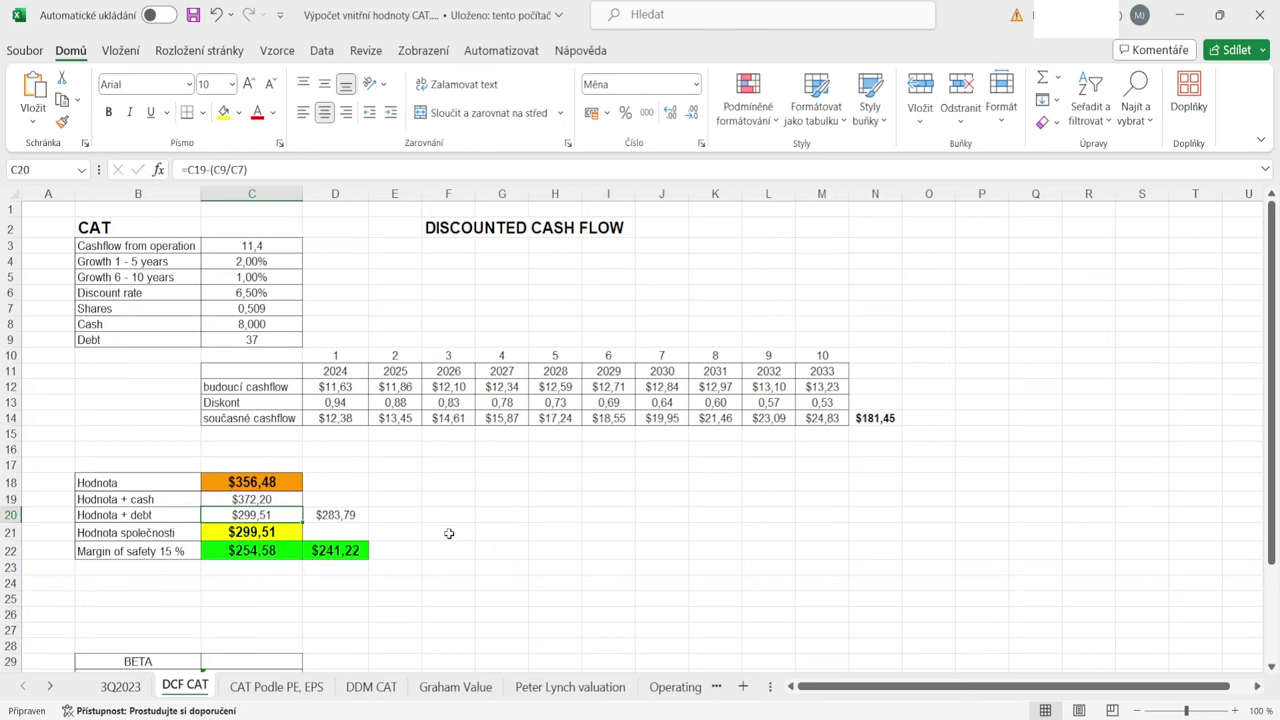
pyautogui.click(120, 686)
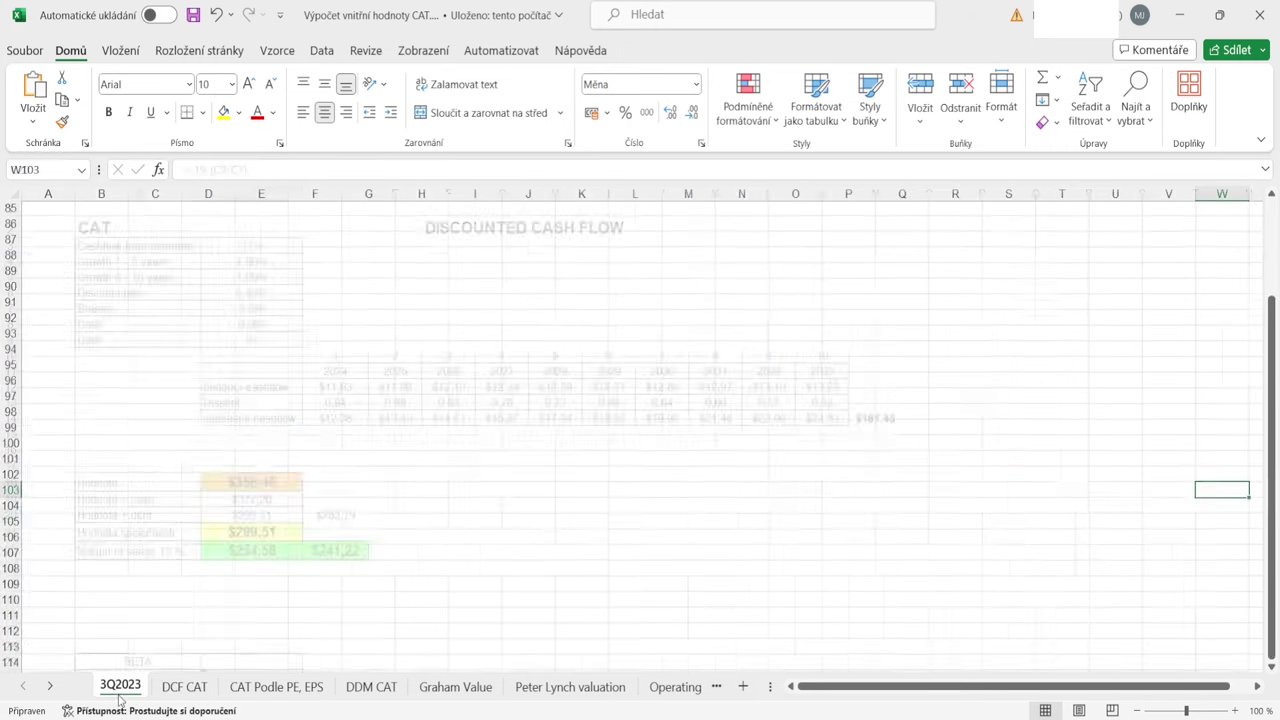
pyautogui.click(180, 690)
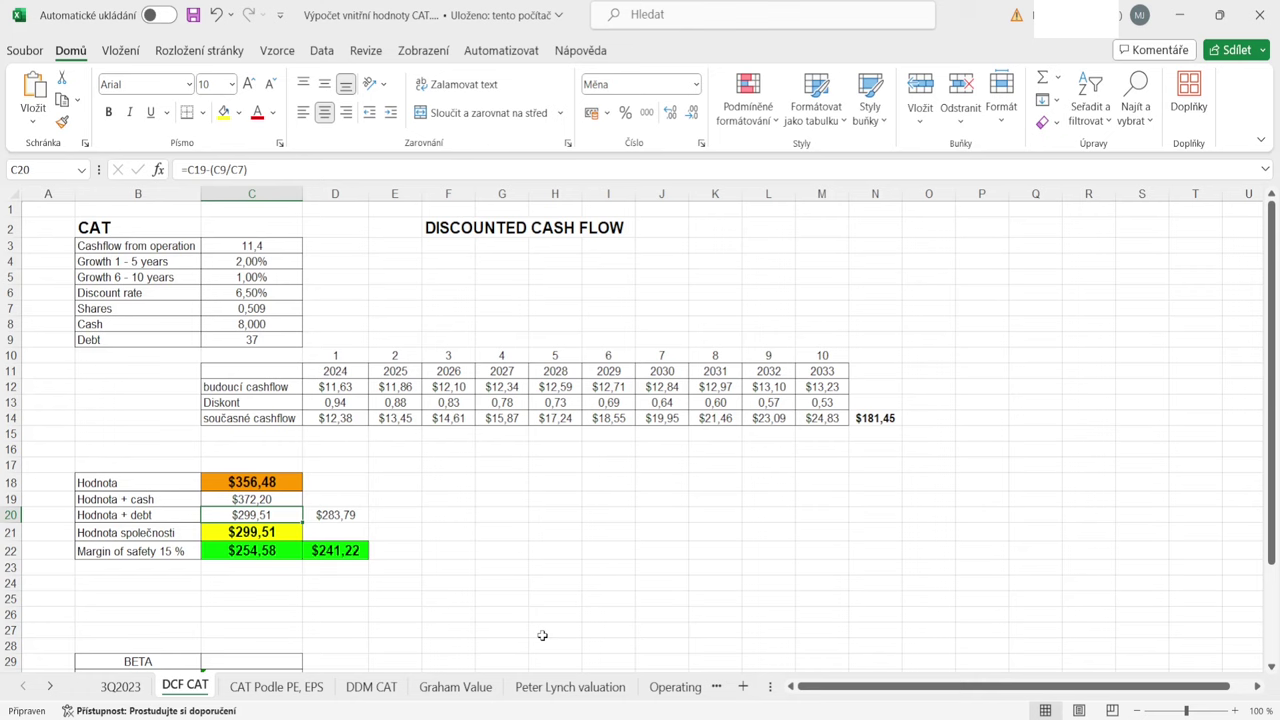
# Step: Review the three valuation scenarios on the CAT Podle PE, EPS sheet and open the DDM CAT sheet
pyautogui.click(285, 690)
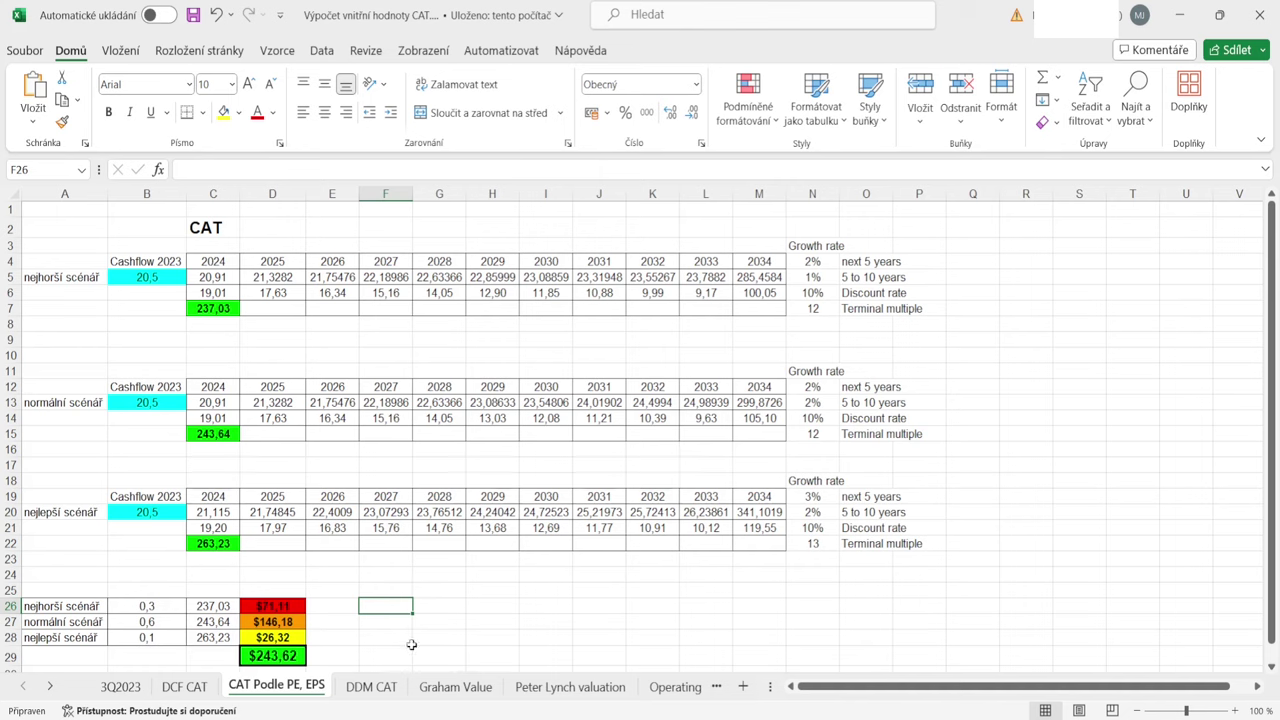
pyautogui.click(371, 686)
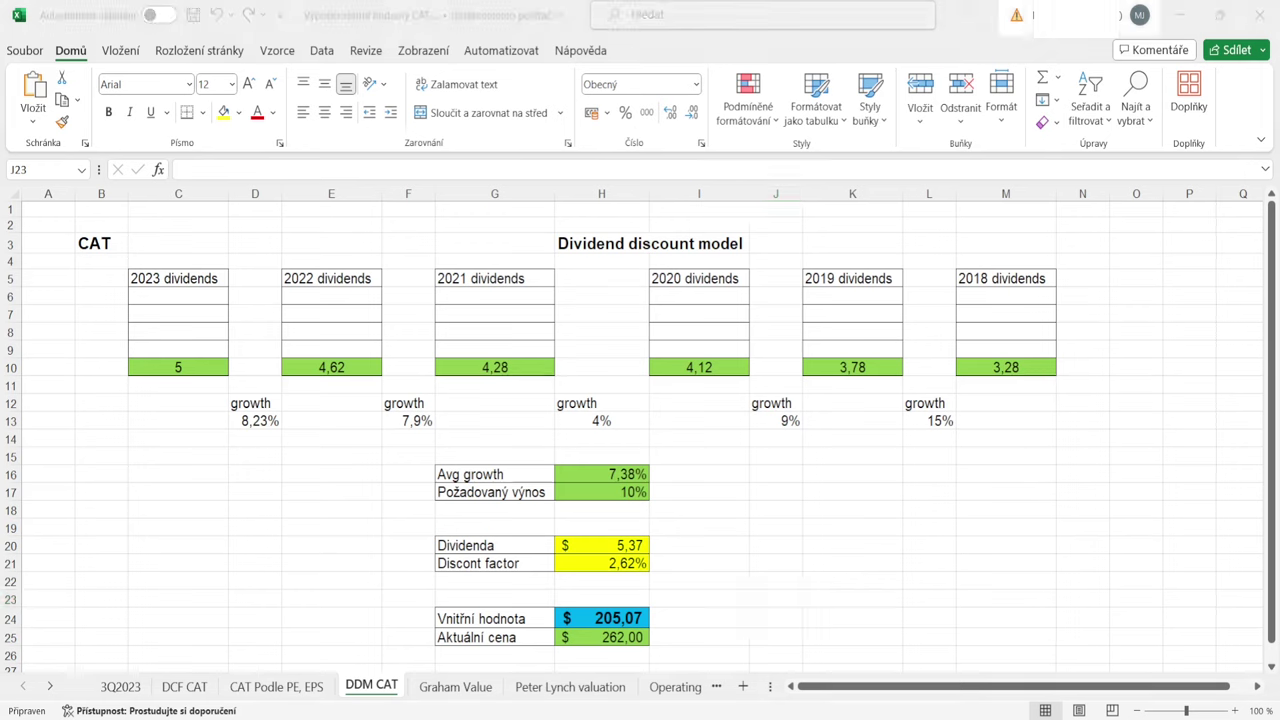
pyautogui.click(1088, 38)
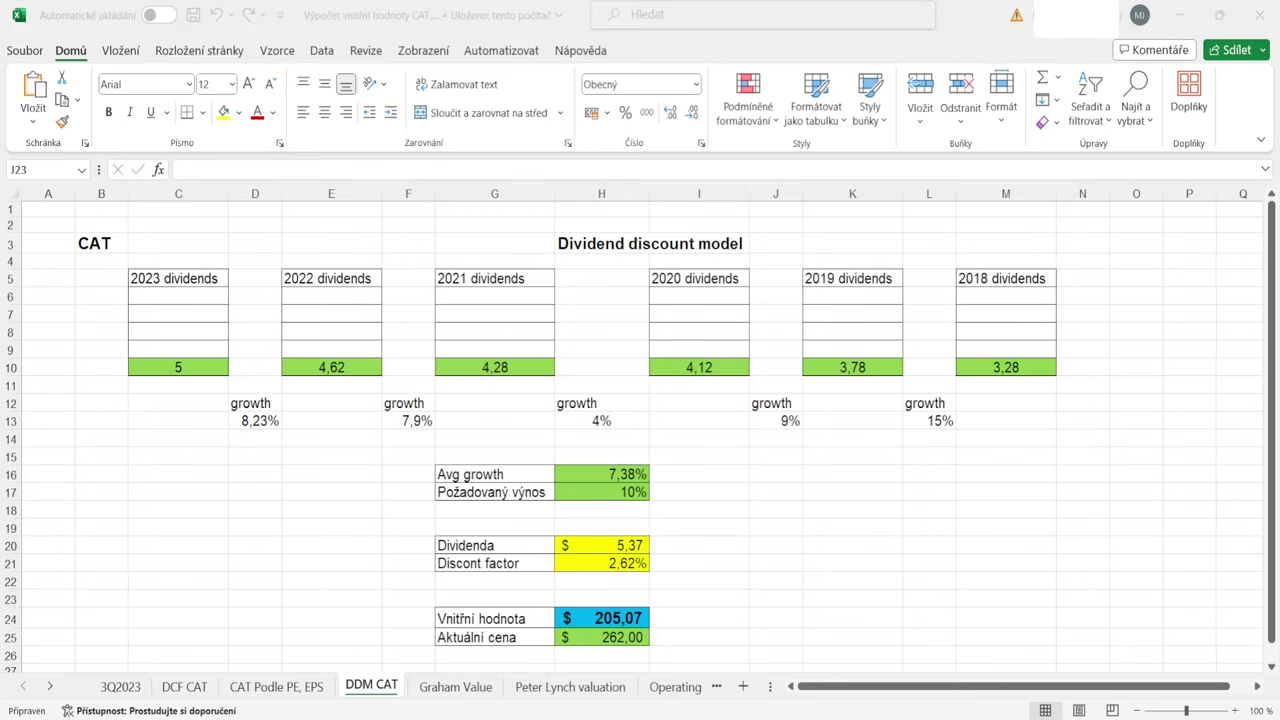
pyautogui.click(1076, 60)
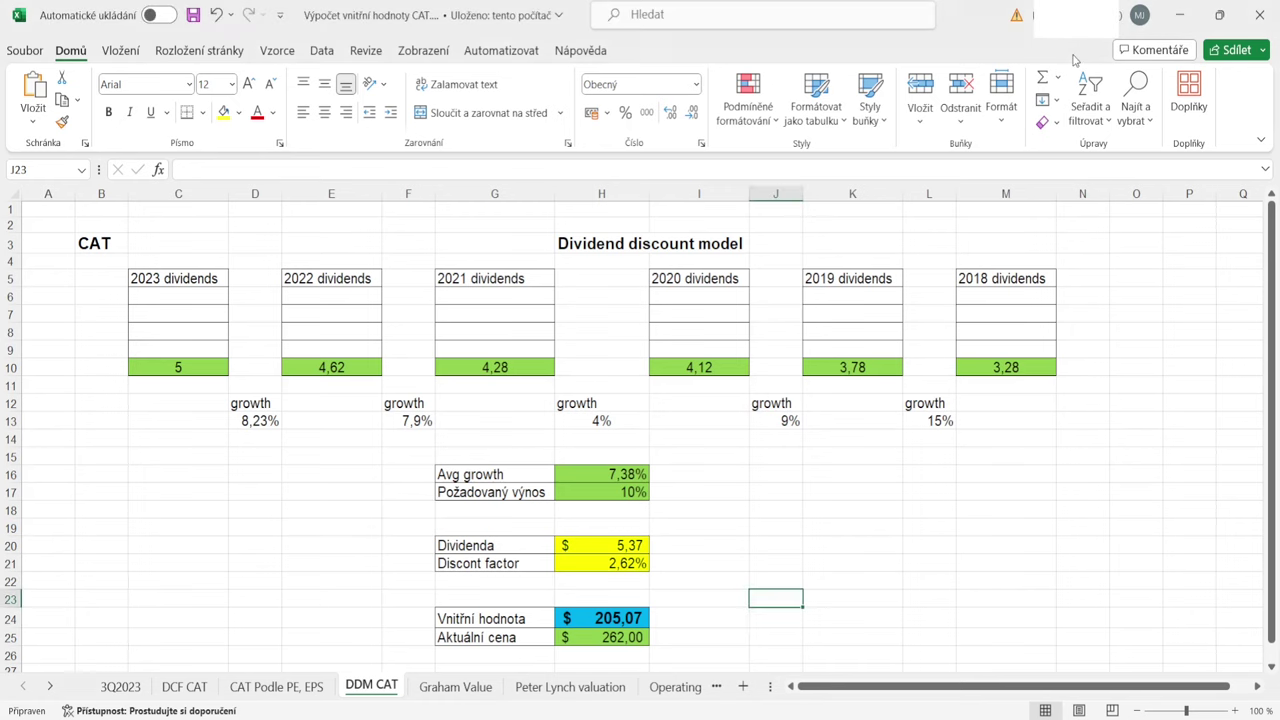
# Step: Try an average growth of 9% in the dividend discount model and undo the change
pyautogui.click(627, 470)
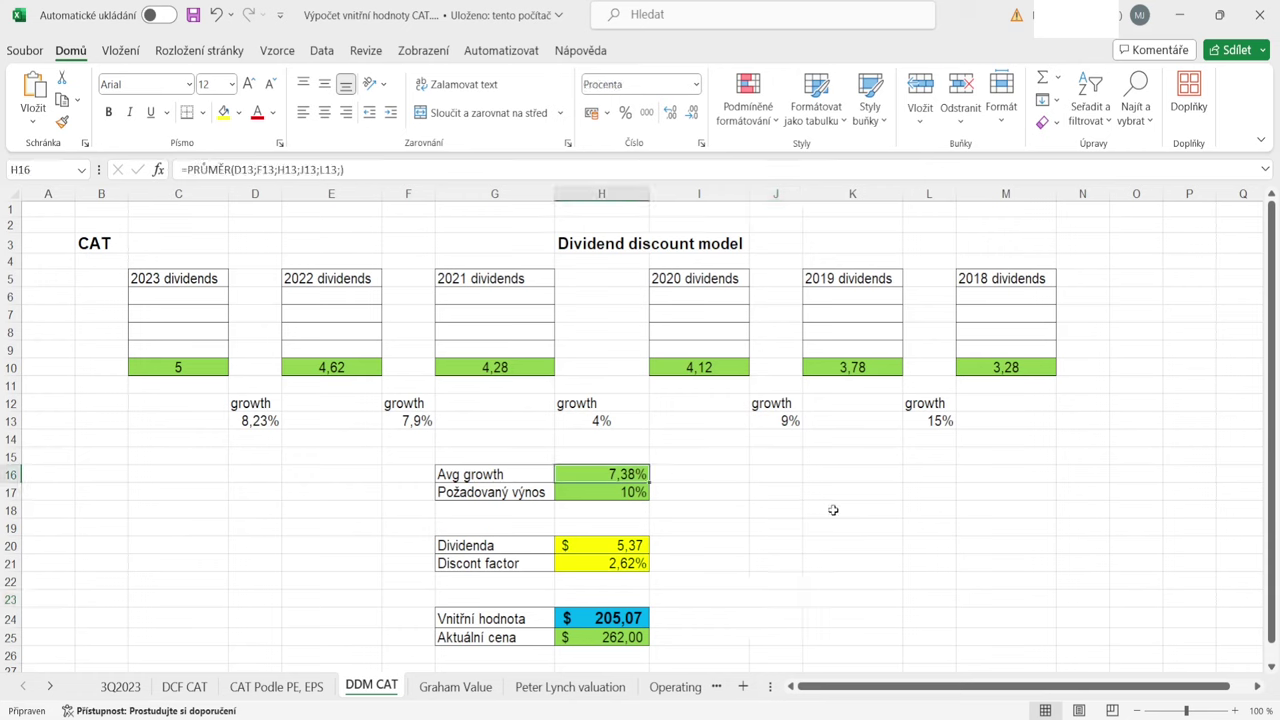
pyautogui.write('9')
pyautogui.press('Return')
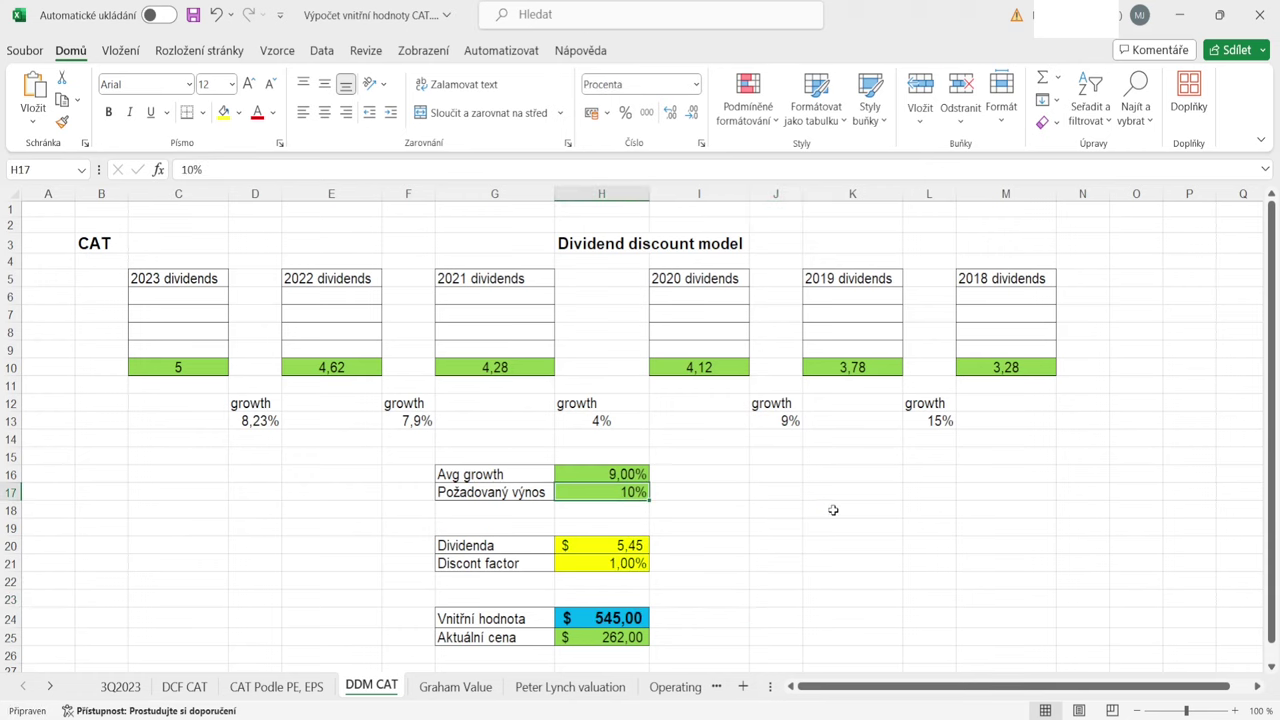
pyautogui.hotkey('ctrl', 'z')
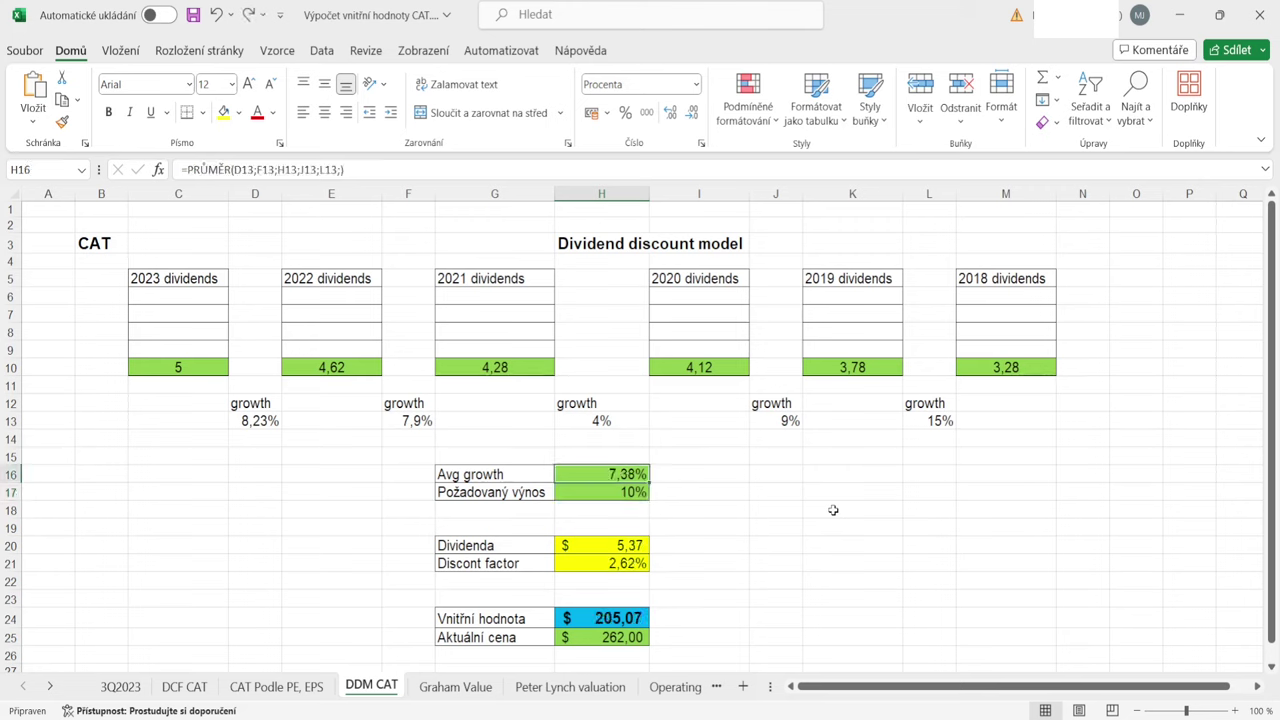
# Step: Test the dividend discount model with 8% average growth and restore the averaging formula
pyautogui.write('8')
pyautogui.press('Return')
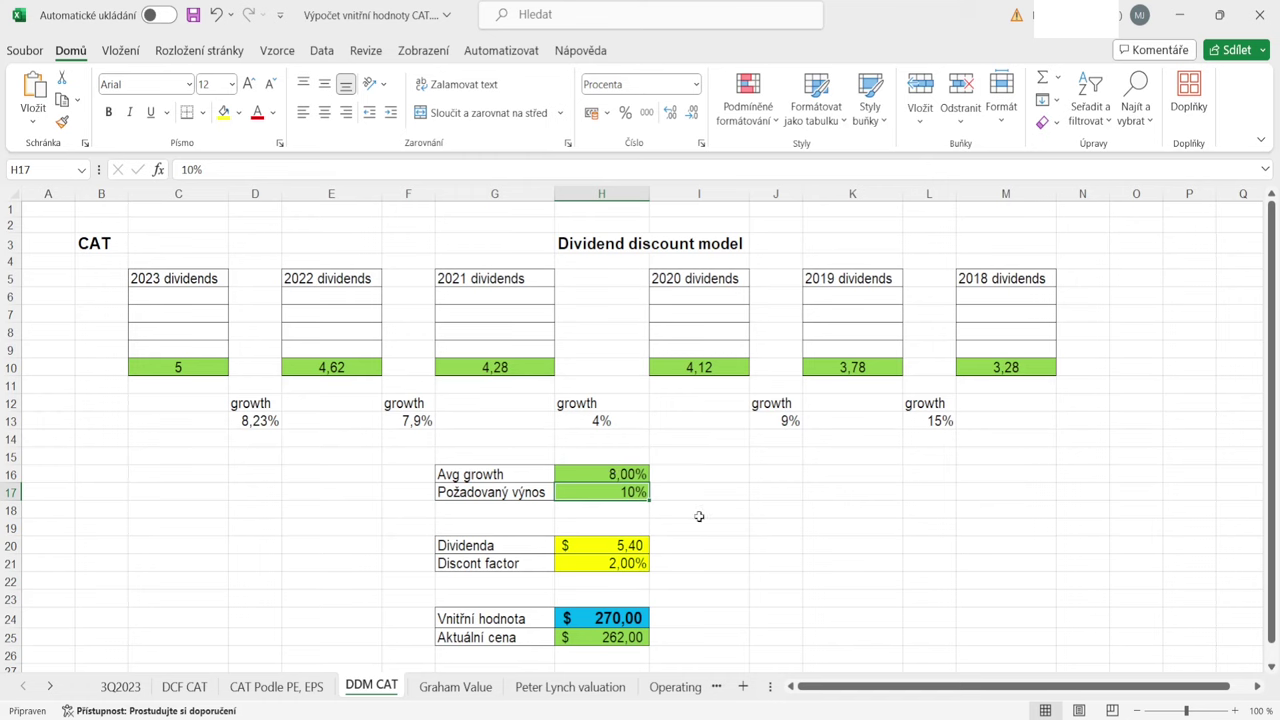
pyautogui.hotkey('ctrl', 'z')
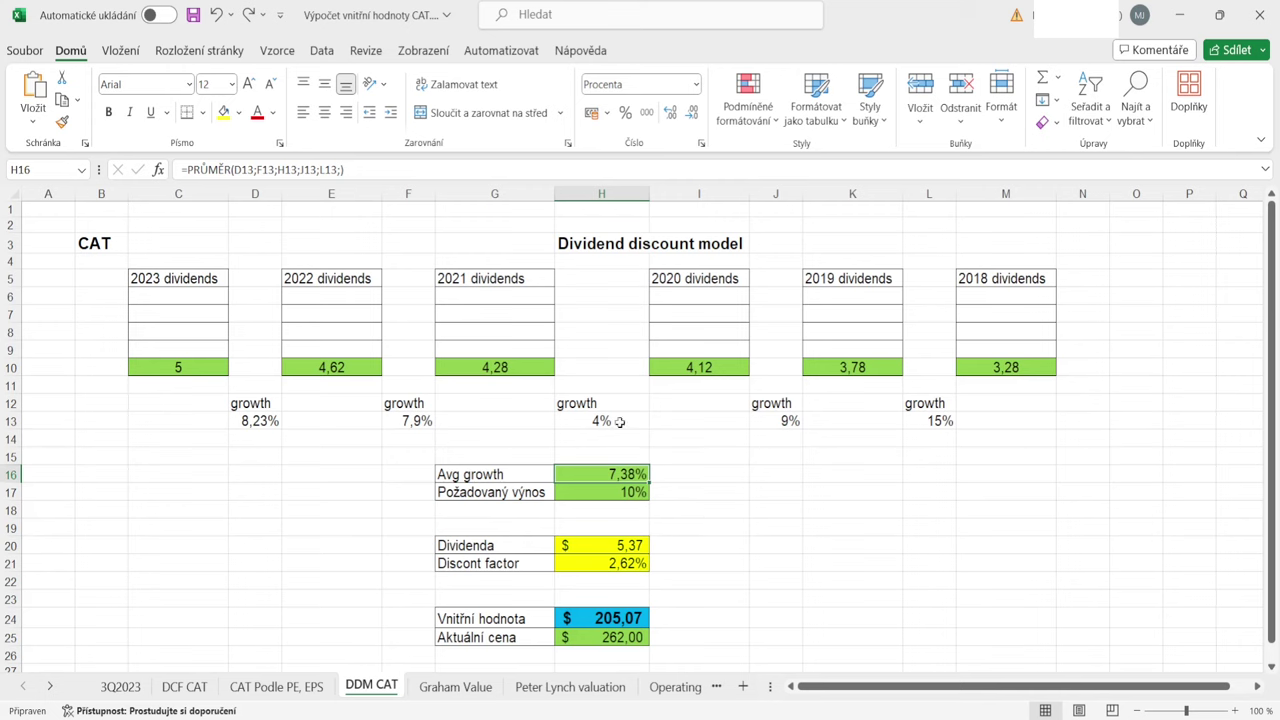
pyautogui.click(742, 524)
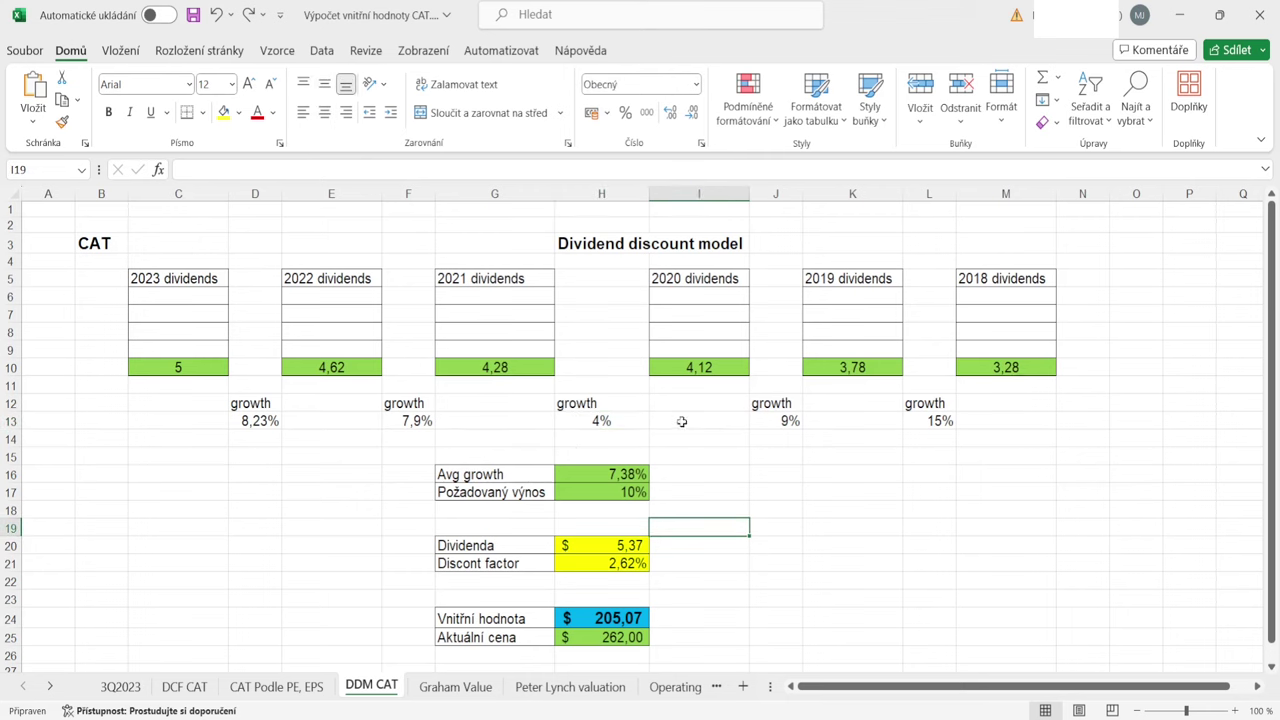
# Step: Open the Graham Value sheet and bring the remaining sheet names of the workbook into view
pyautogui.click(488, 690)
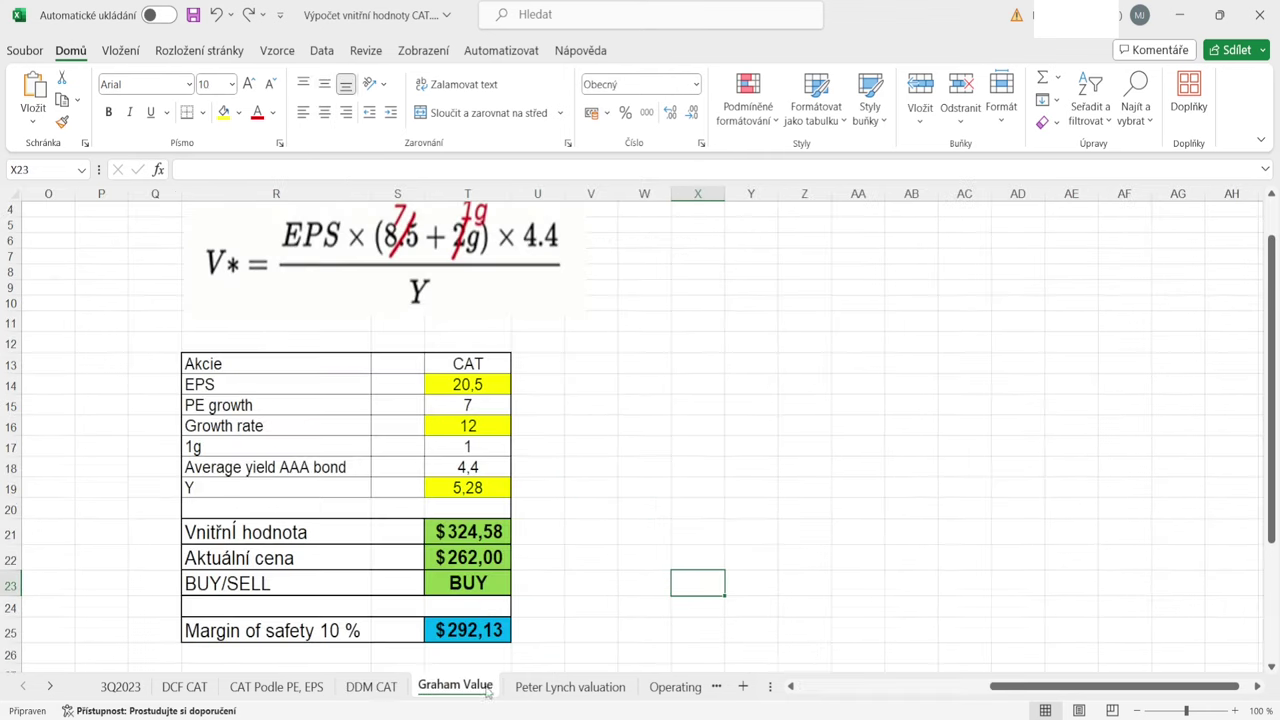
pyautogui.click(55, 691)
pyautogui.click(55, 691)
pyautogui.click(55, 691)
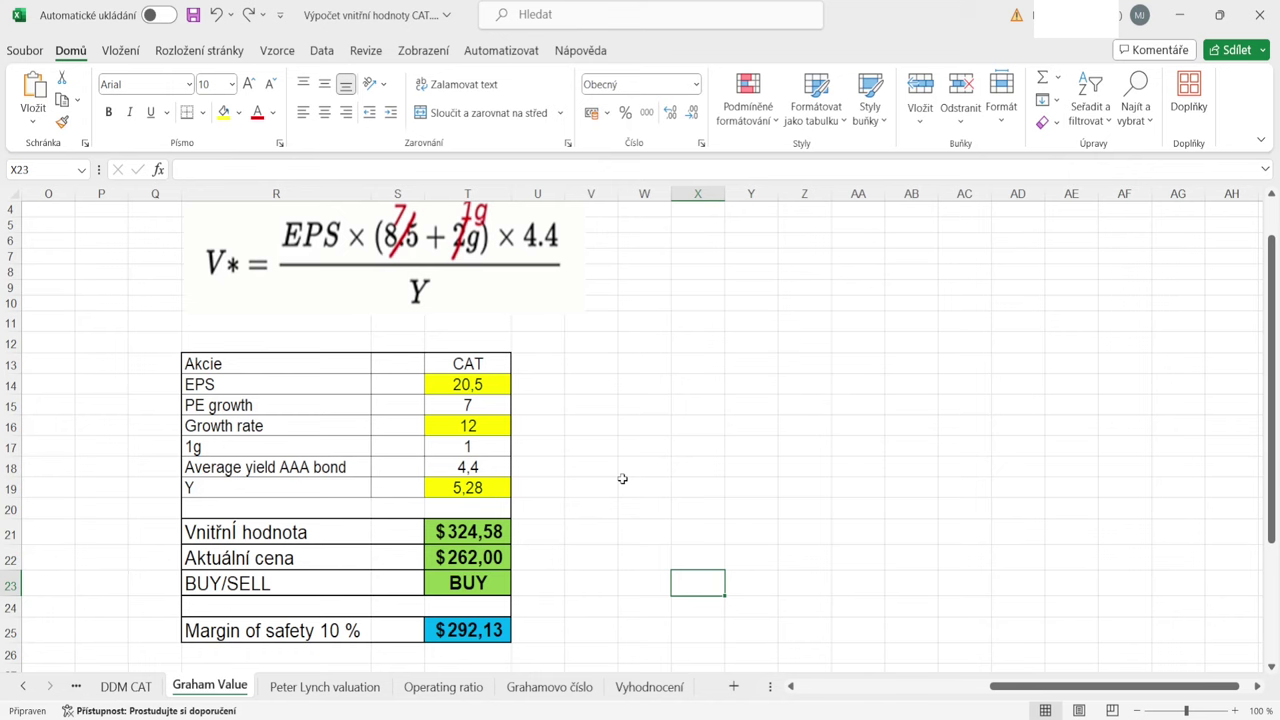
# Step: Try a Y value of 5 in the Graham Value calculation and undo the change
pyautogui.click(478, 487)
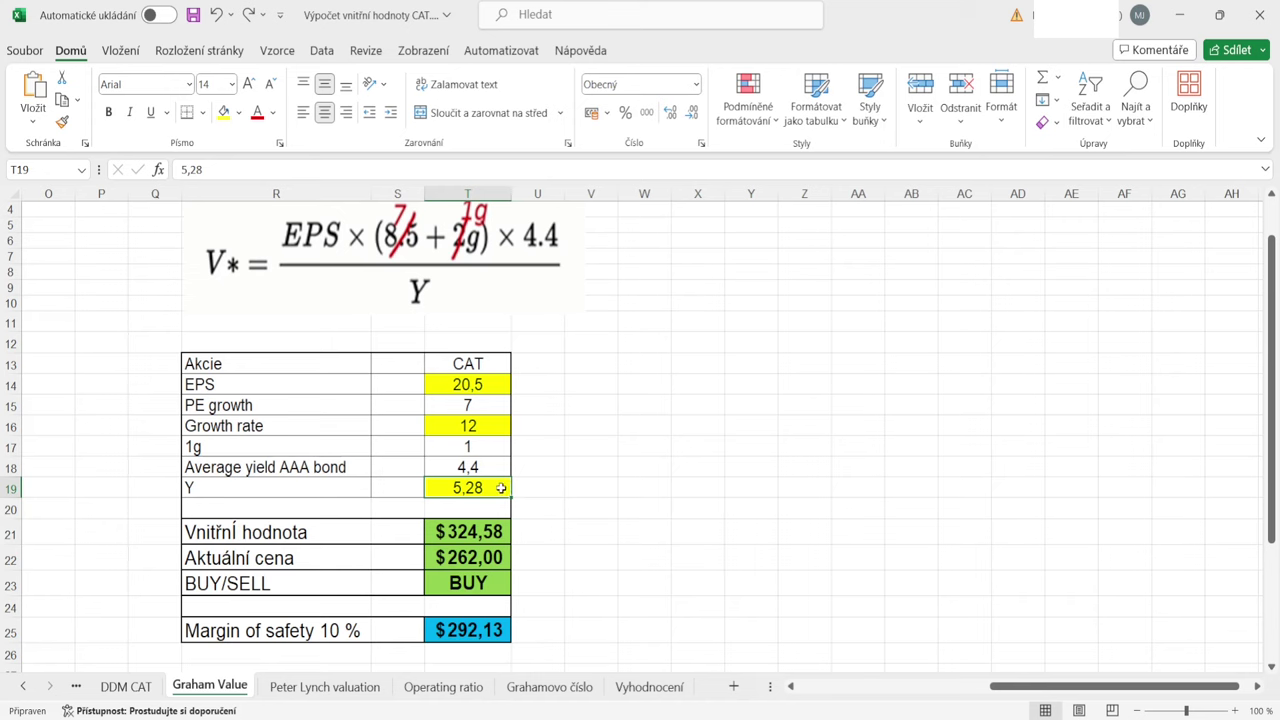
pyautogui.write('5')
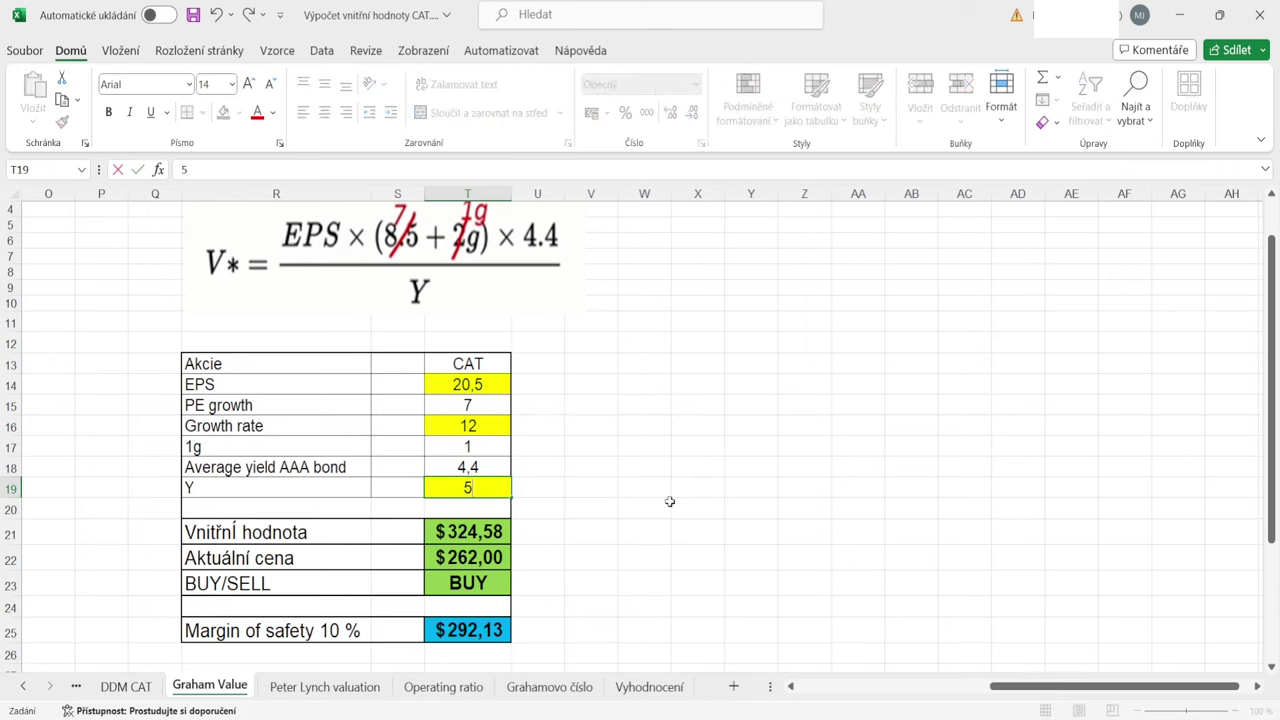
pyautogui.press('Return')
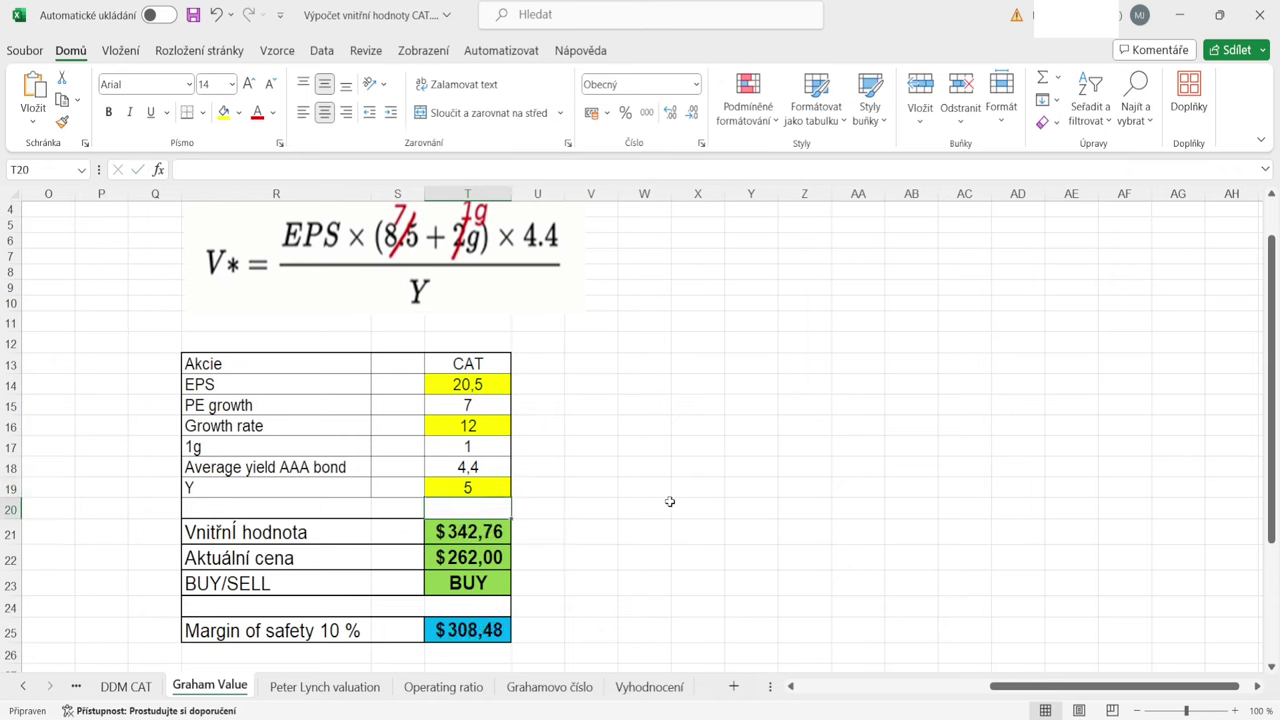
pyautogui.hotkey('ctrl', 'z')
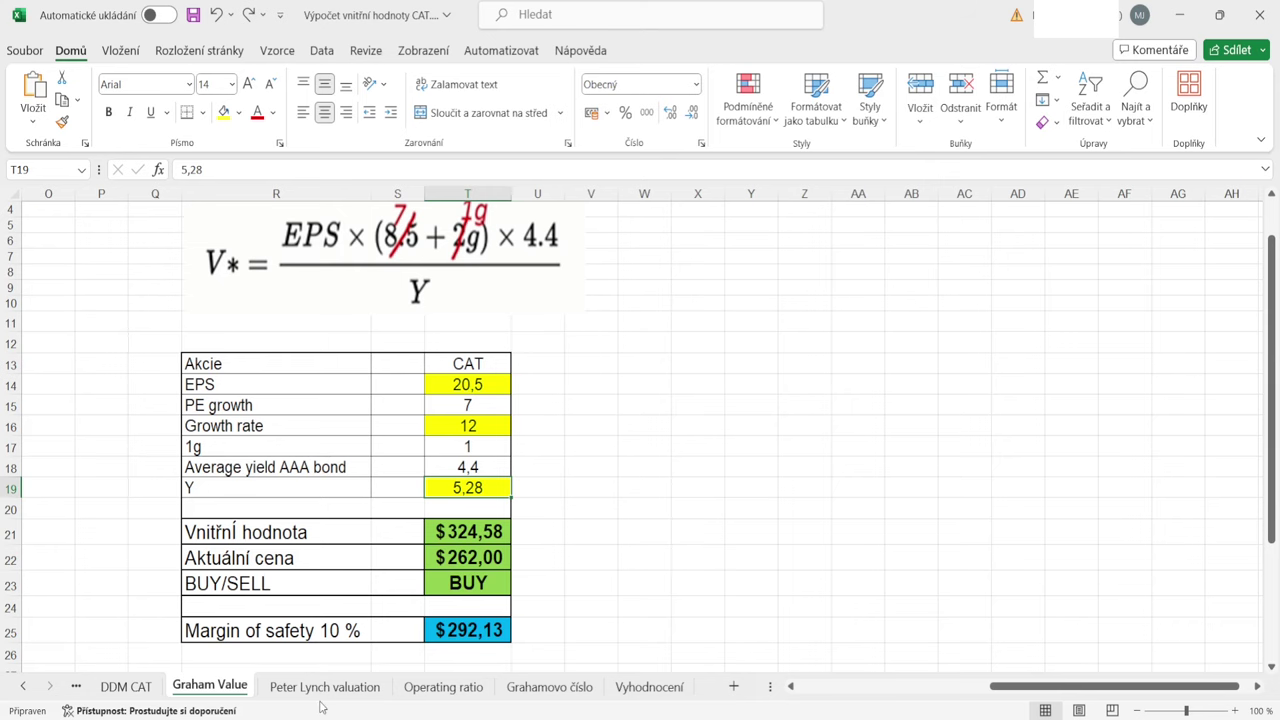
# Step: Inspect the future EPS growth, dividend yield, PE ratio and result formula on the Peter Lynch valuation sheet
pyautogui.click(372, 694)
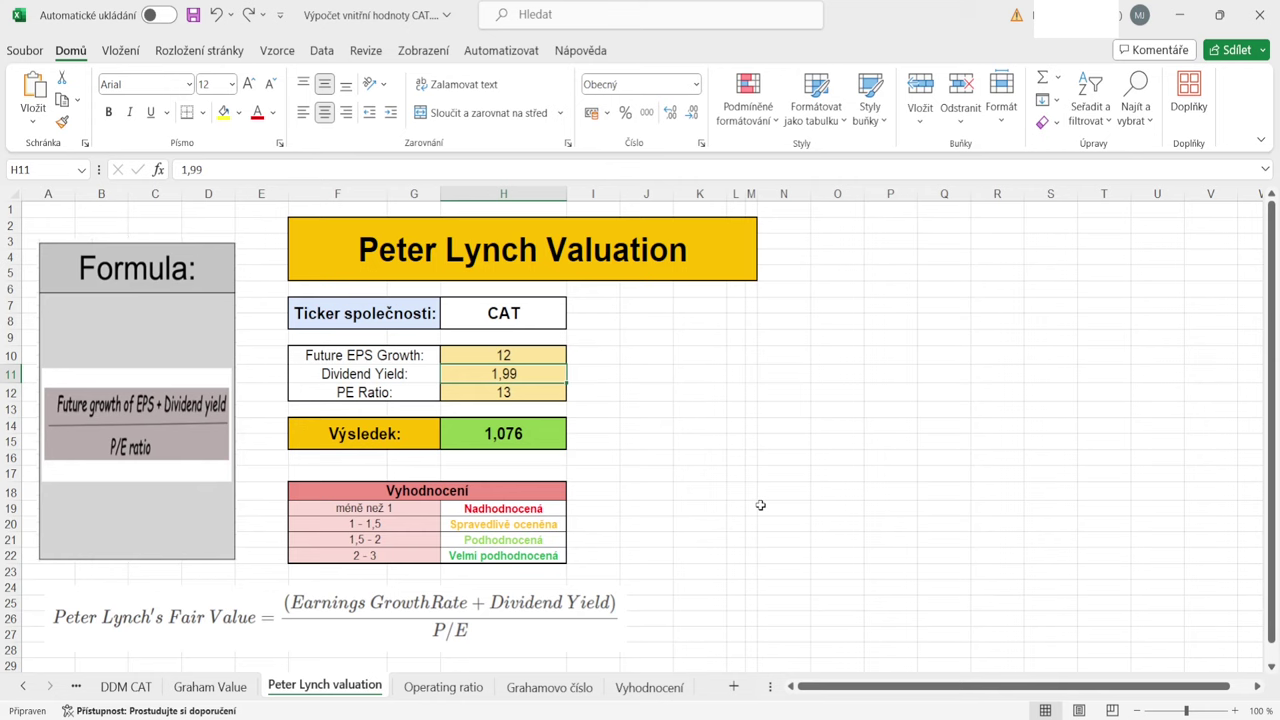
pyautogui.click(553, 358)
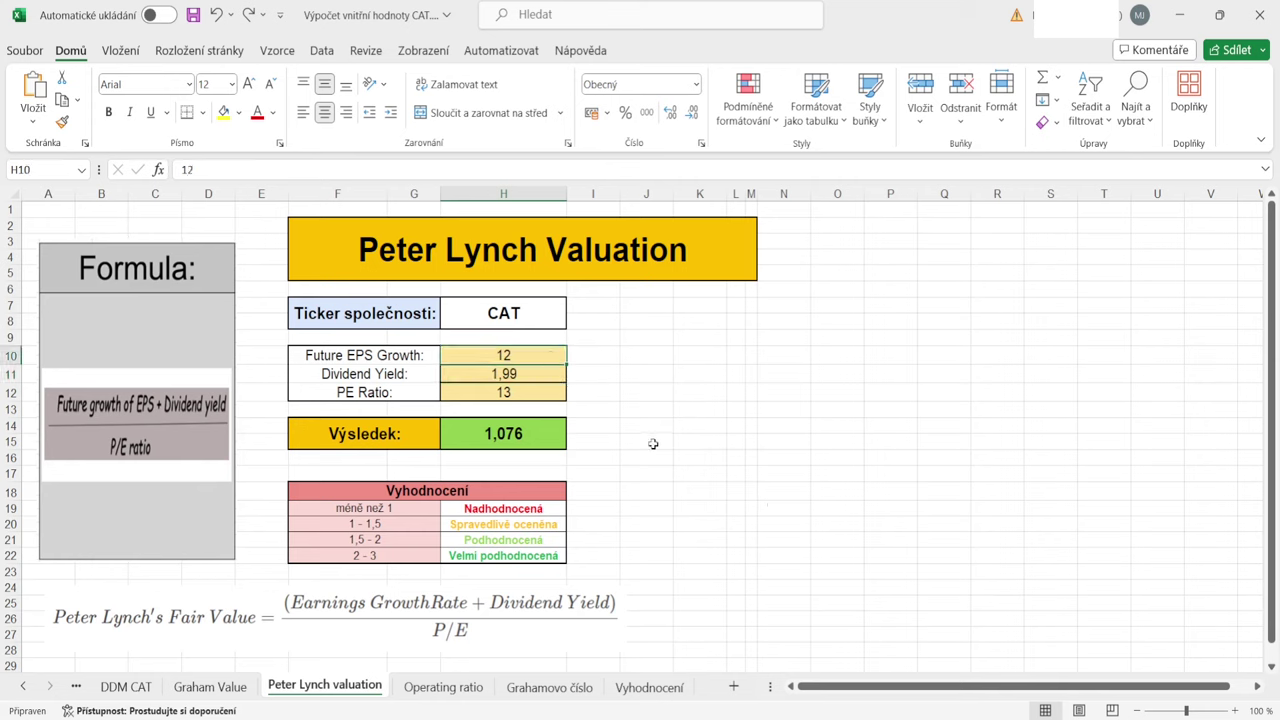
pyautogui.click(558, 377)
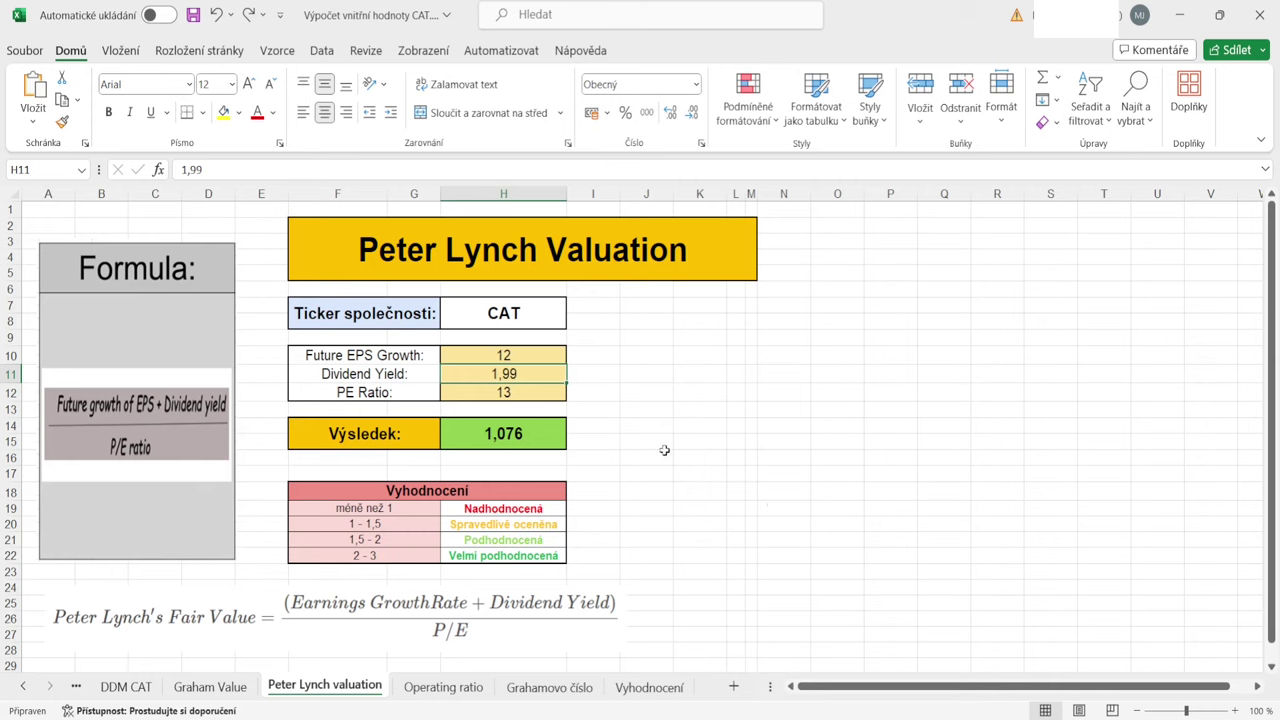
pyautogui.click(562, 392)
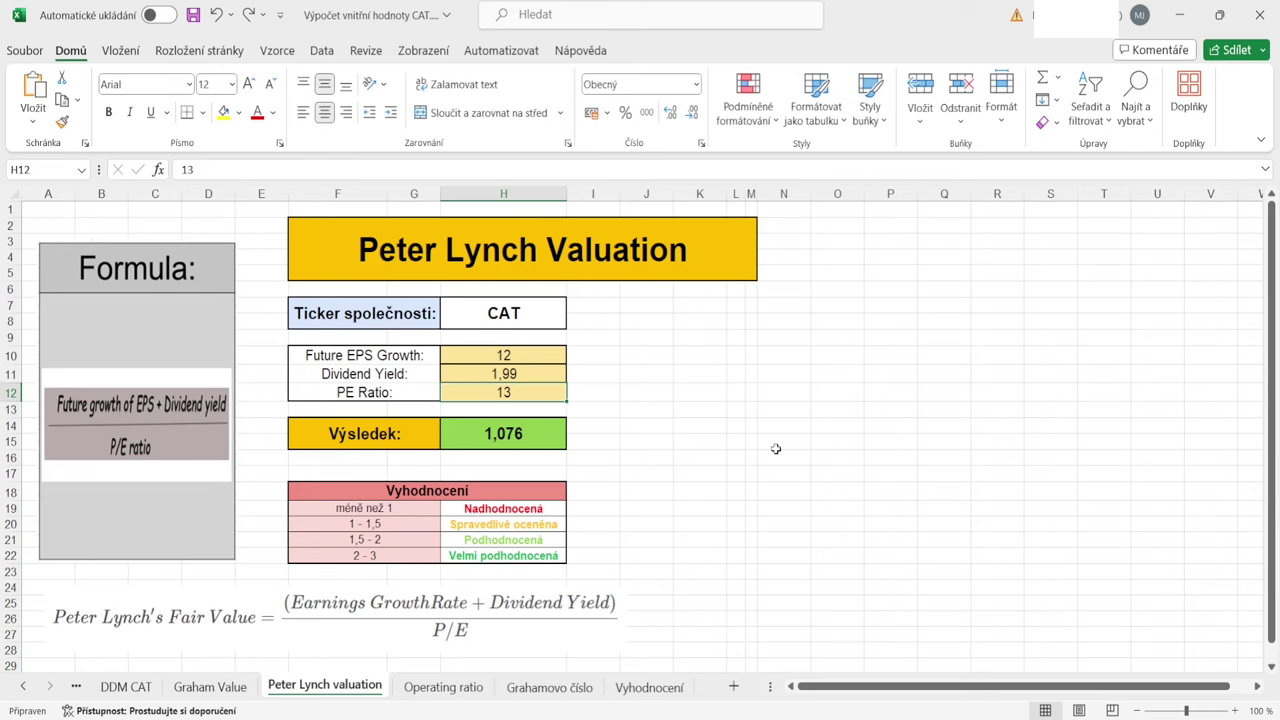
pyautogui.click(544, 441)
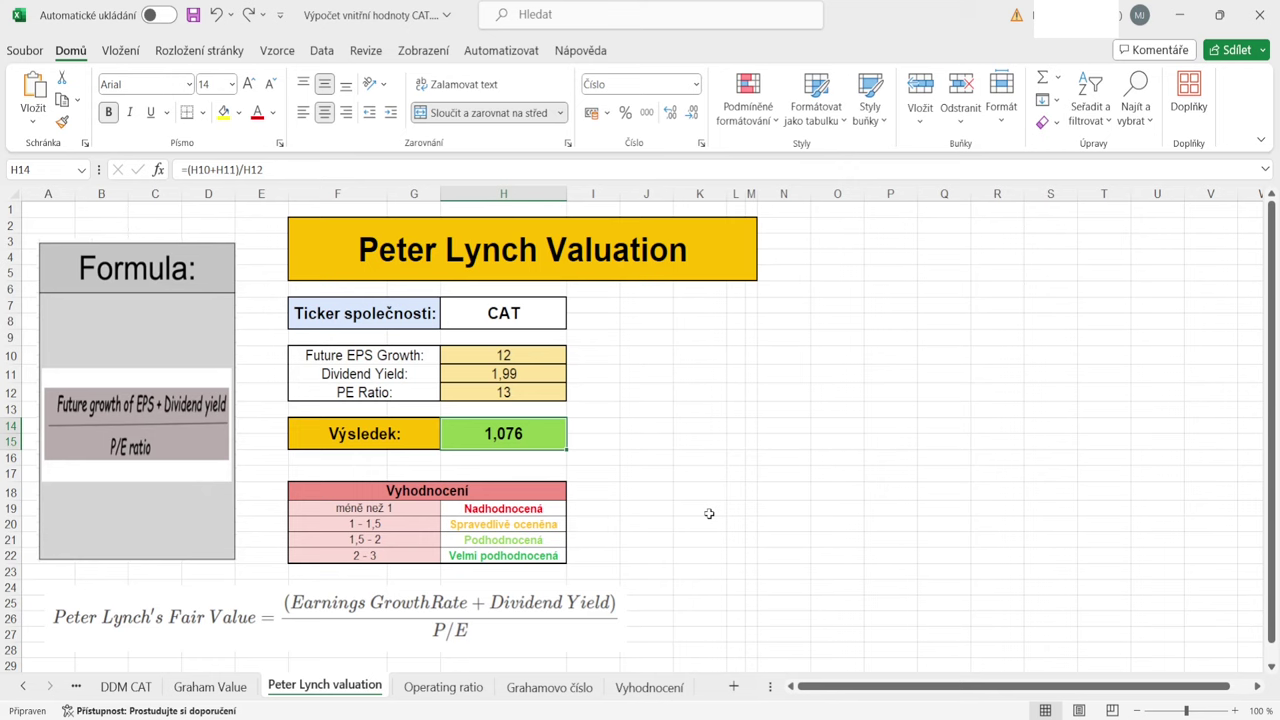
# Step: Try a PE ratio of 11 in the Peter Lynch valuation and undo the change
pyautogui.click(516, 394)
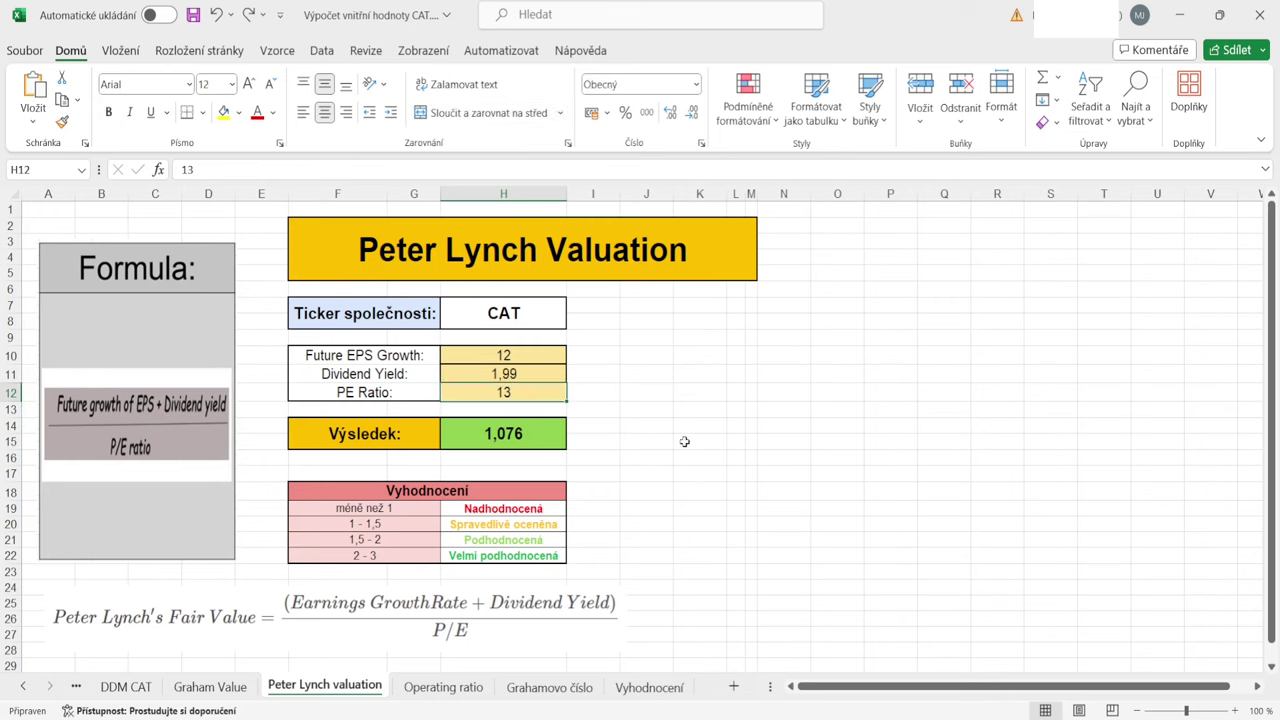
pyautogui.write('11')
pyautogui.press('Return')
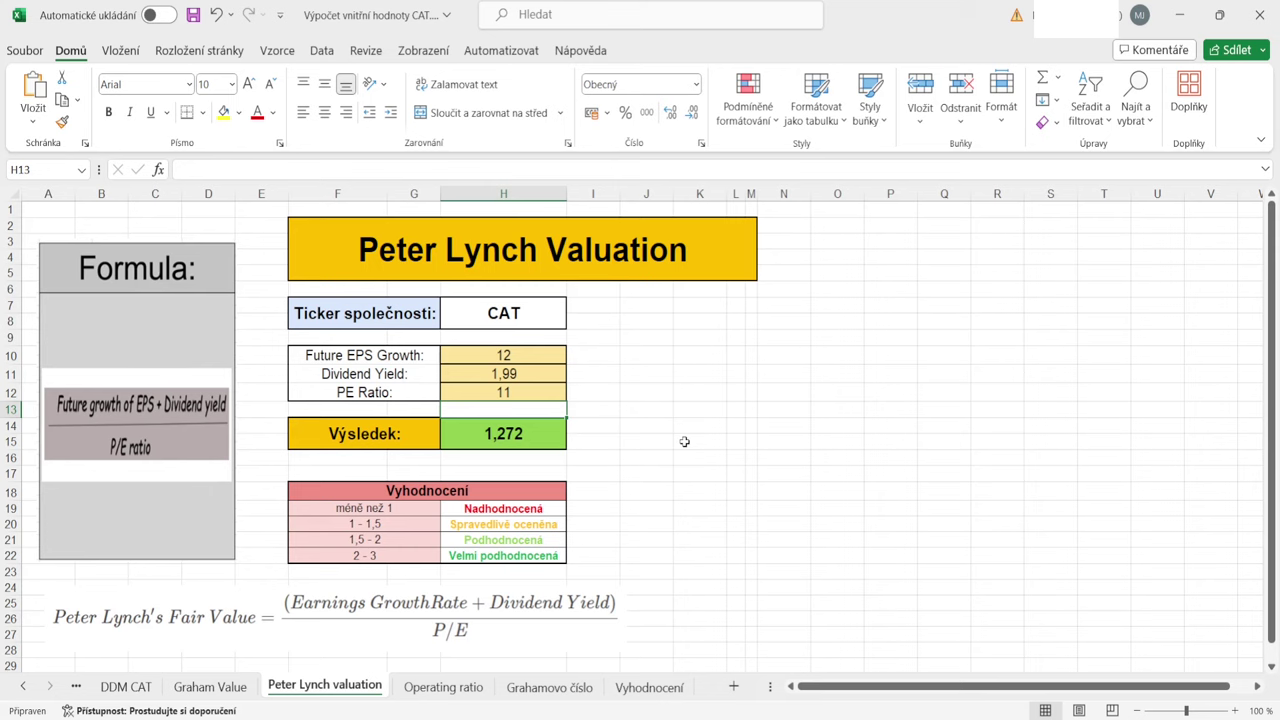
pyautogui.hotkey('ctrl', 'z')
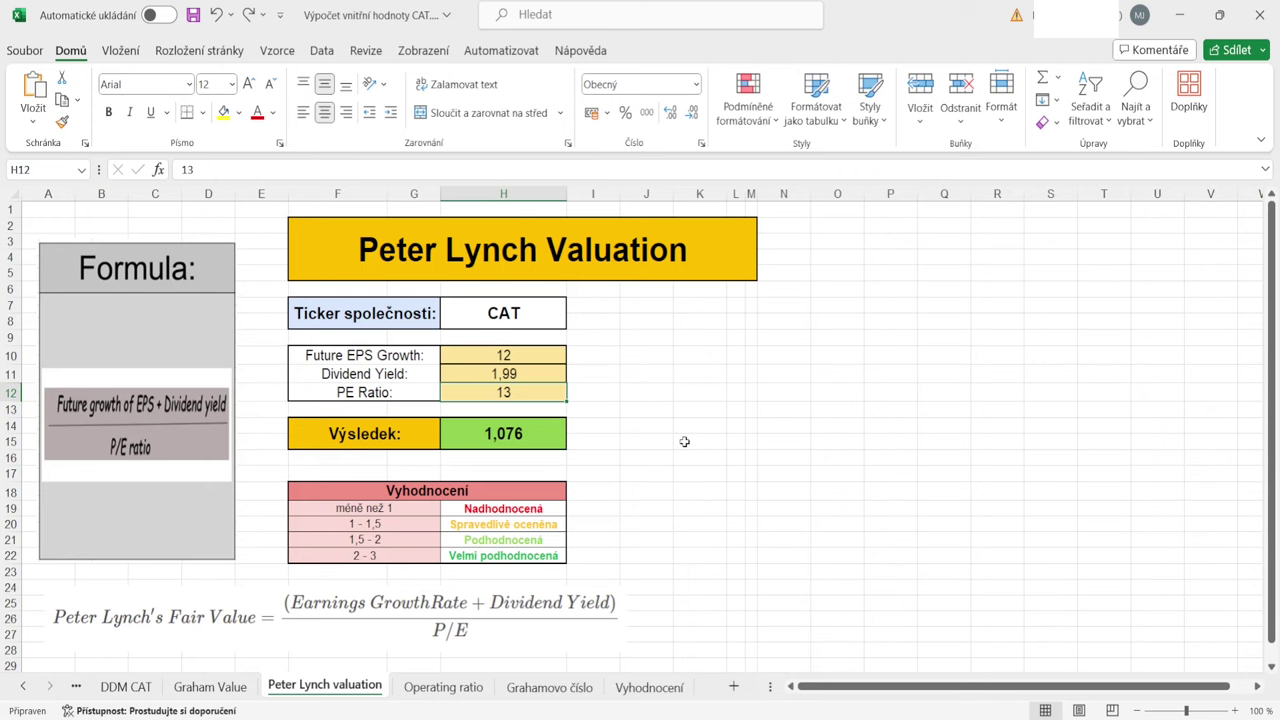
# Step: Review the Operating ratio and Grahamovo číslo sheets and the overall stock valuation on the Vyhodnocení sheet
pyautogui.click(460, 686)
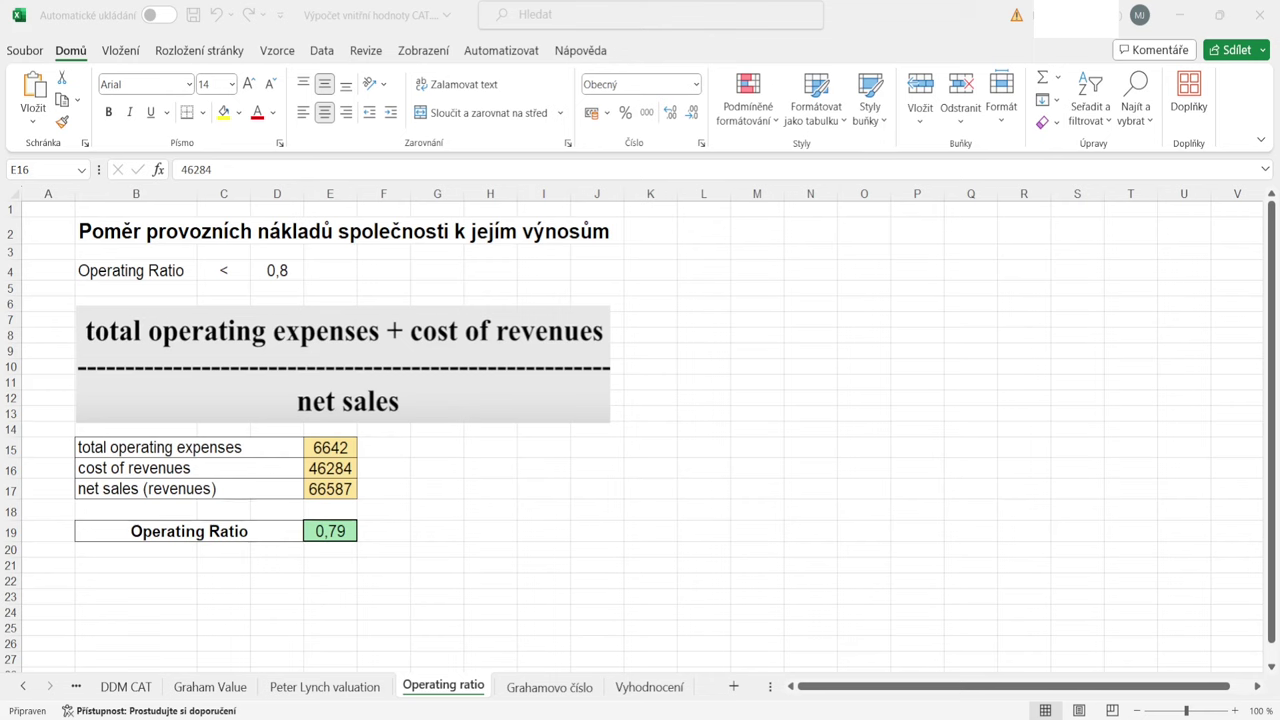
pyautogui.click(510, 687)
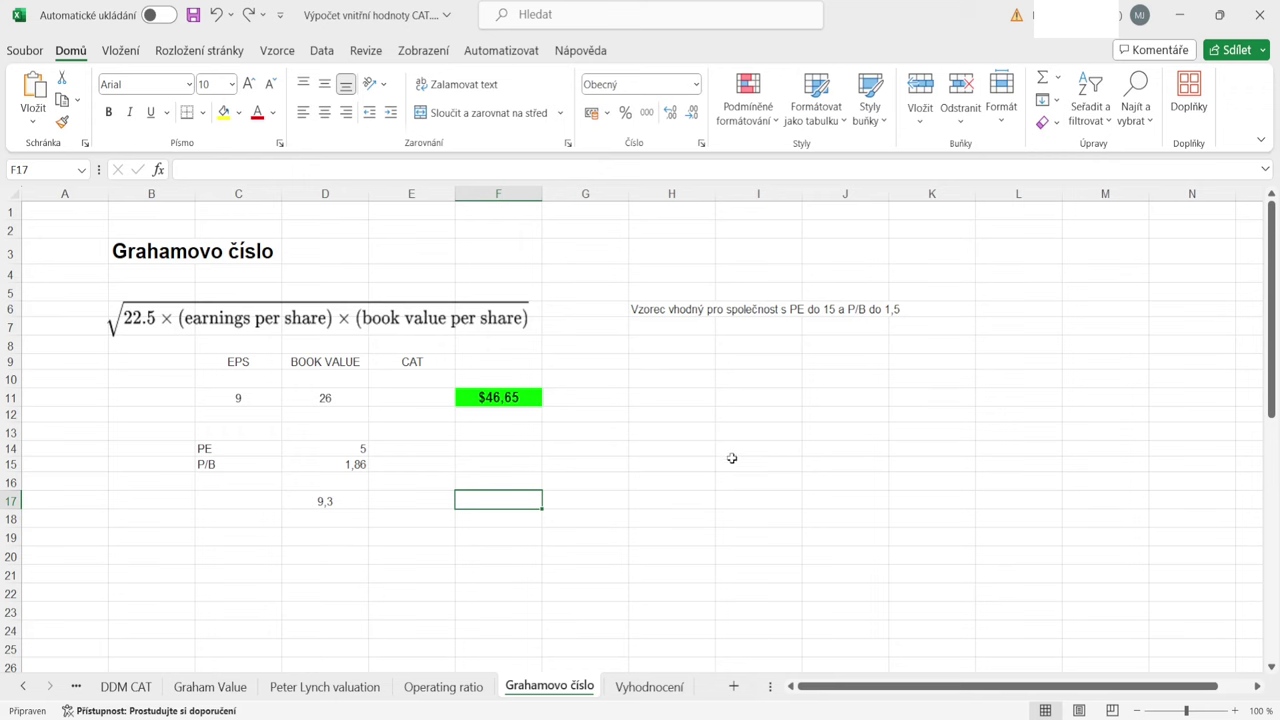
pyautogui.click(650, 687)
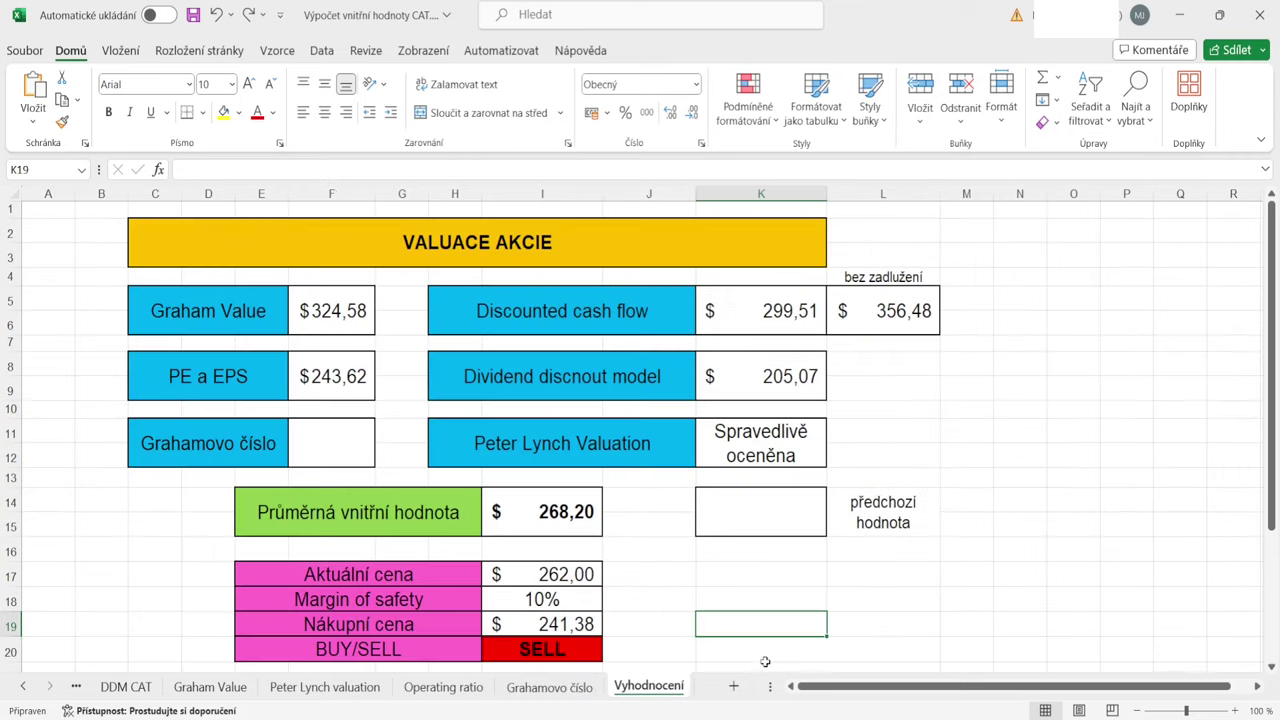